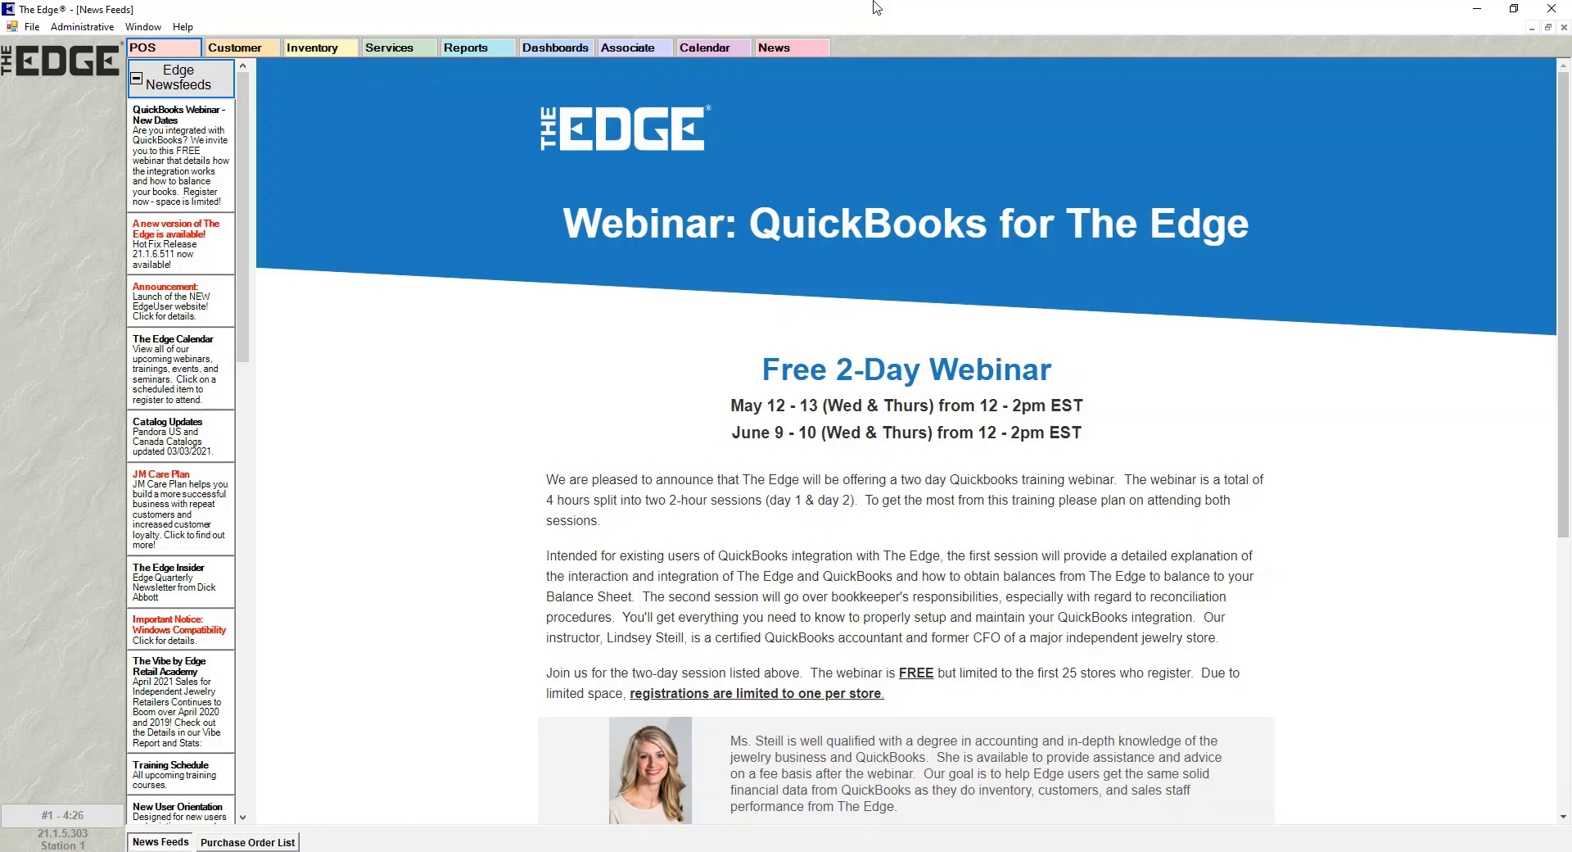
Step: Start a point-of-sale ticket for associate 8 and attach the customer found by last-name search
{"action": "left_click", "coordinate": [164, 47]}
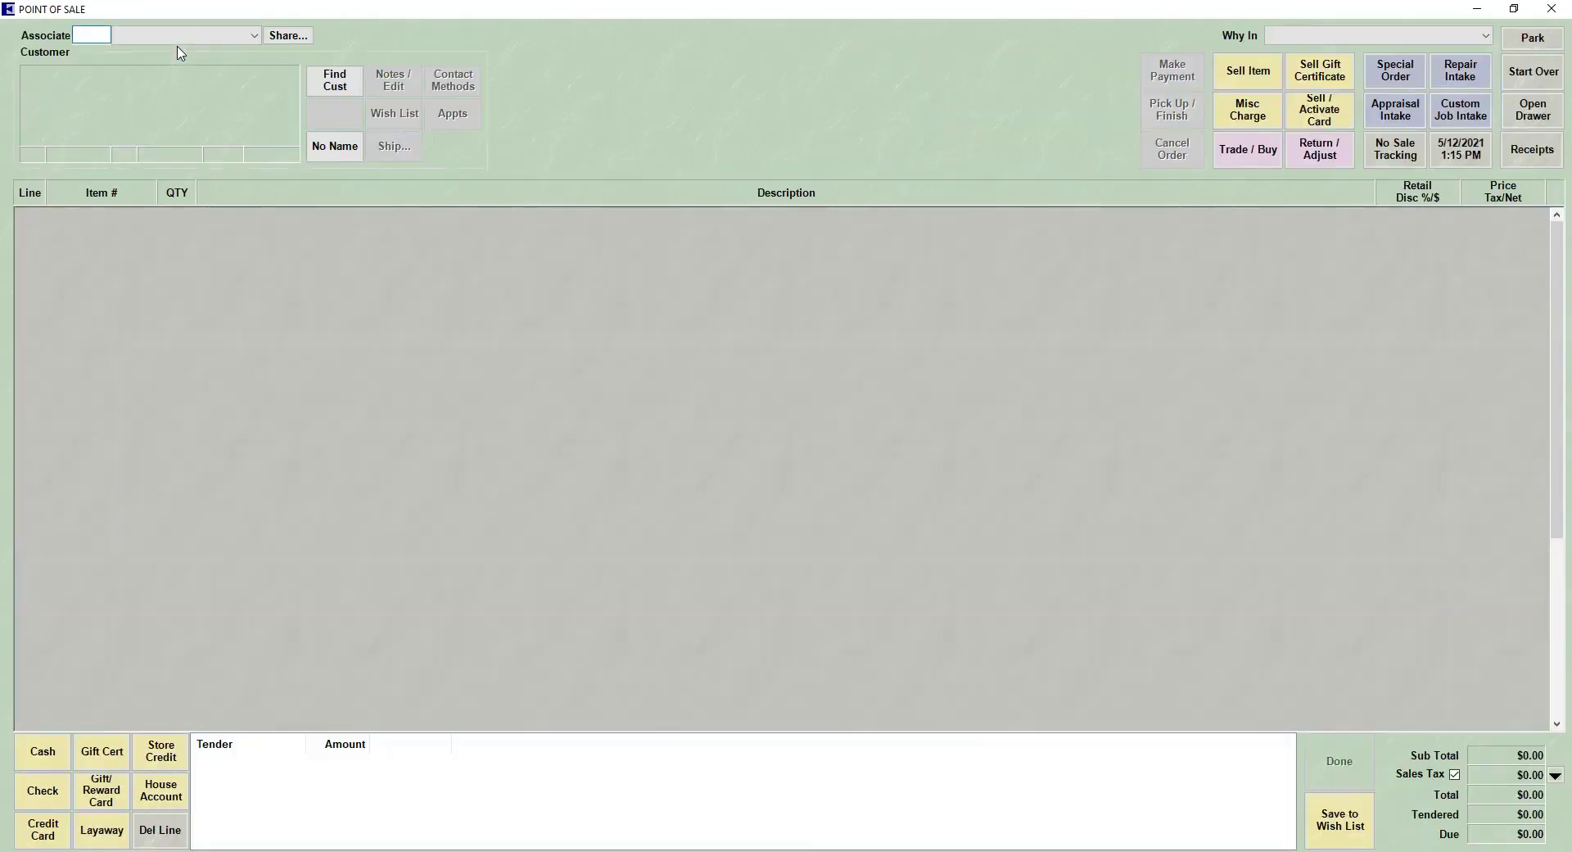
{"action": "type", "text": "8"}
{"action": "left_click", "coordinate": [331, 87]}
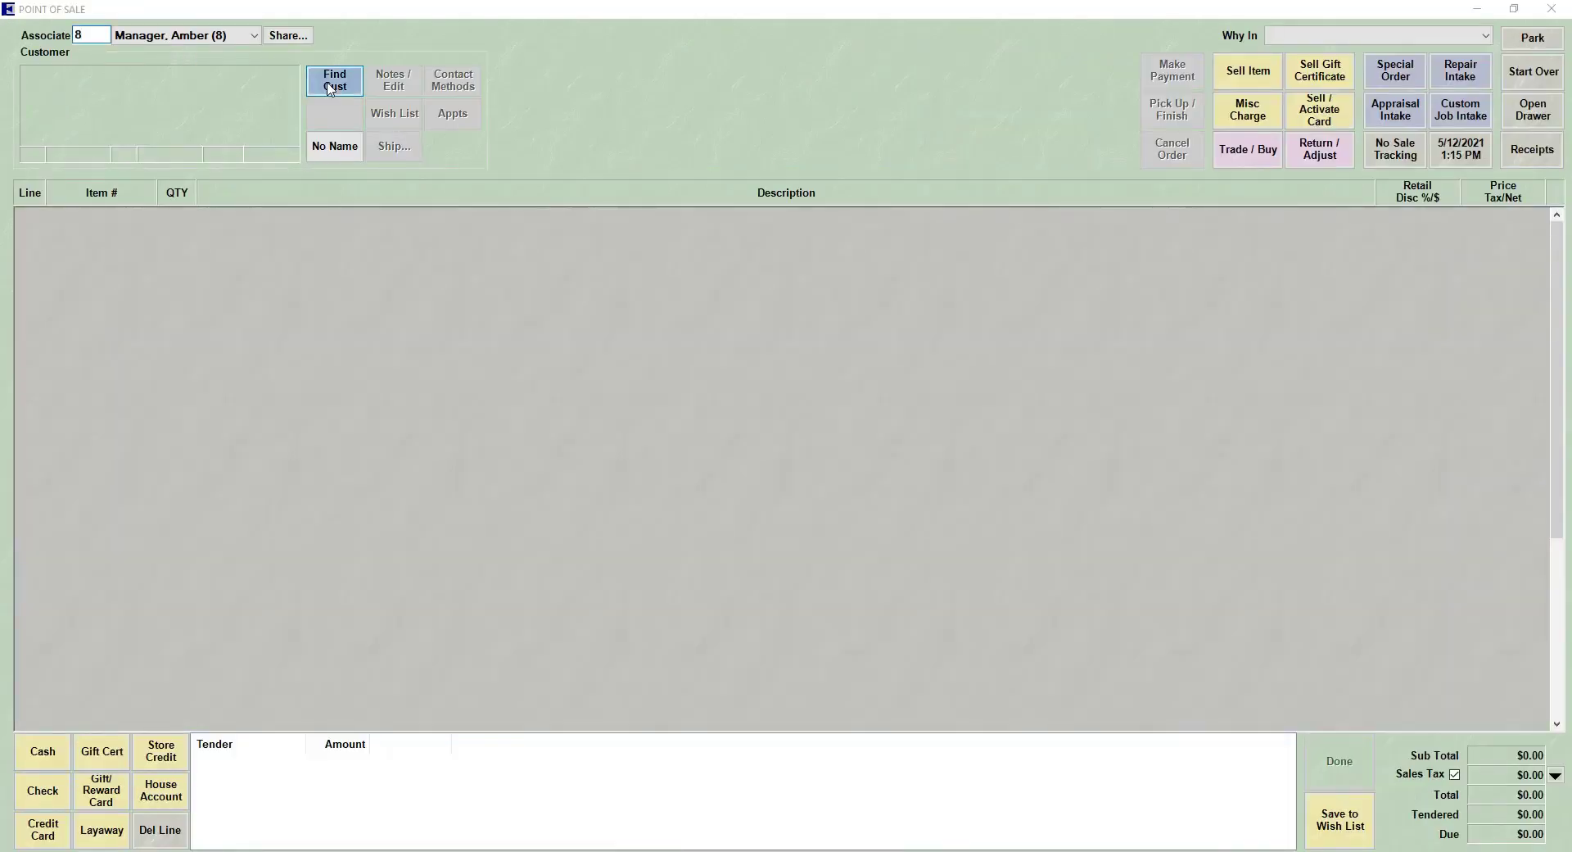
{"action": "type", "text": "WHEELER"}
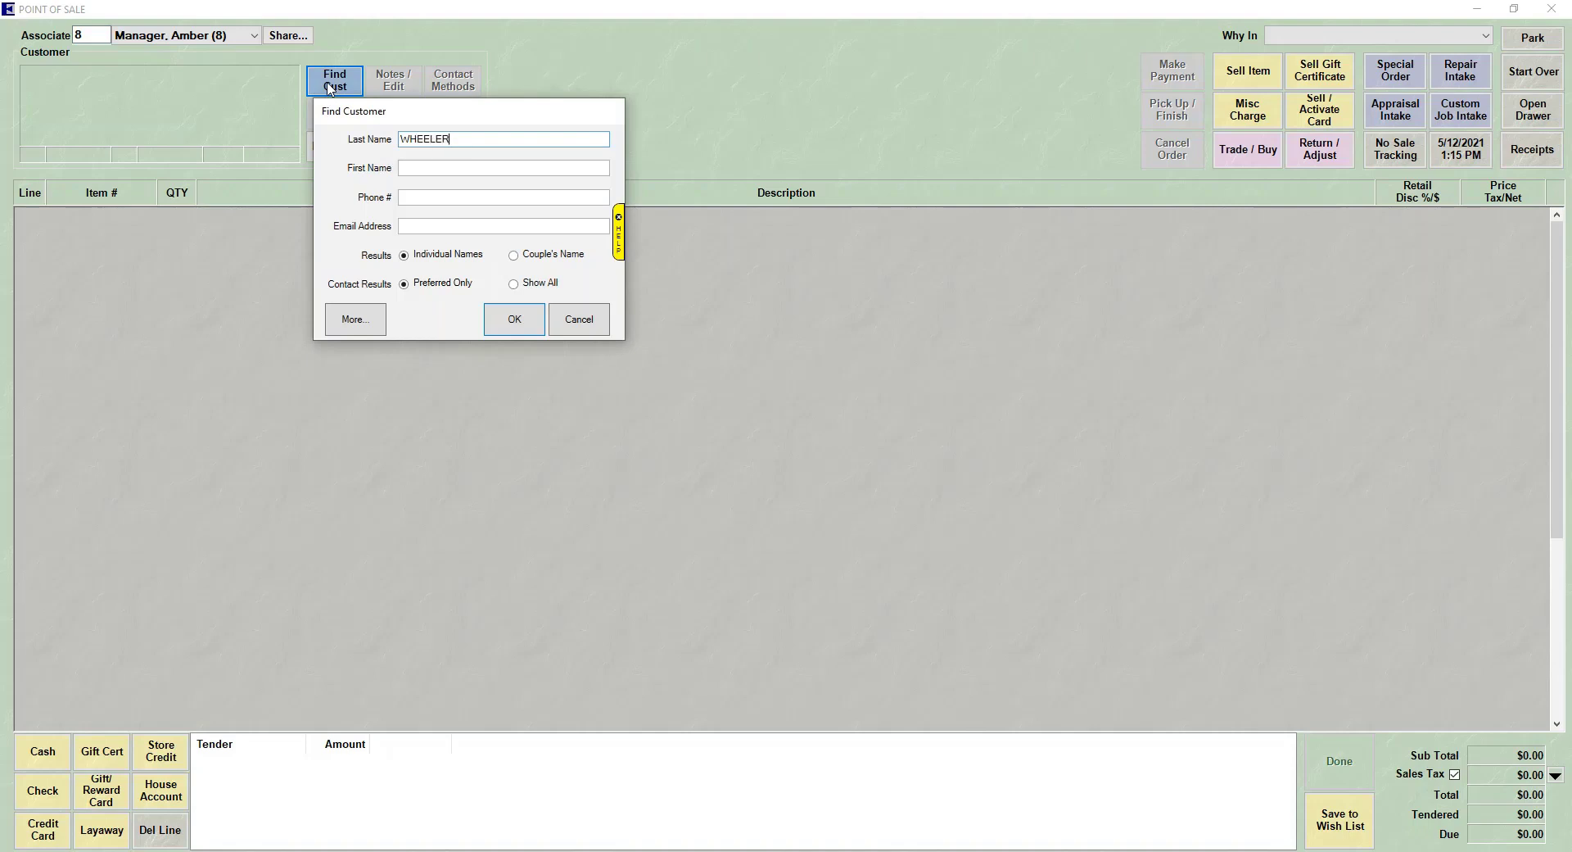
{"action": "left_click", "coordinate": [513, 321]}
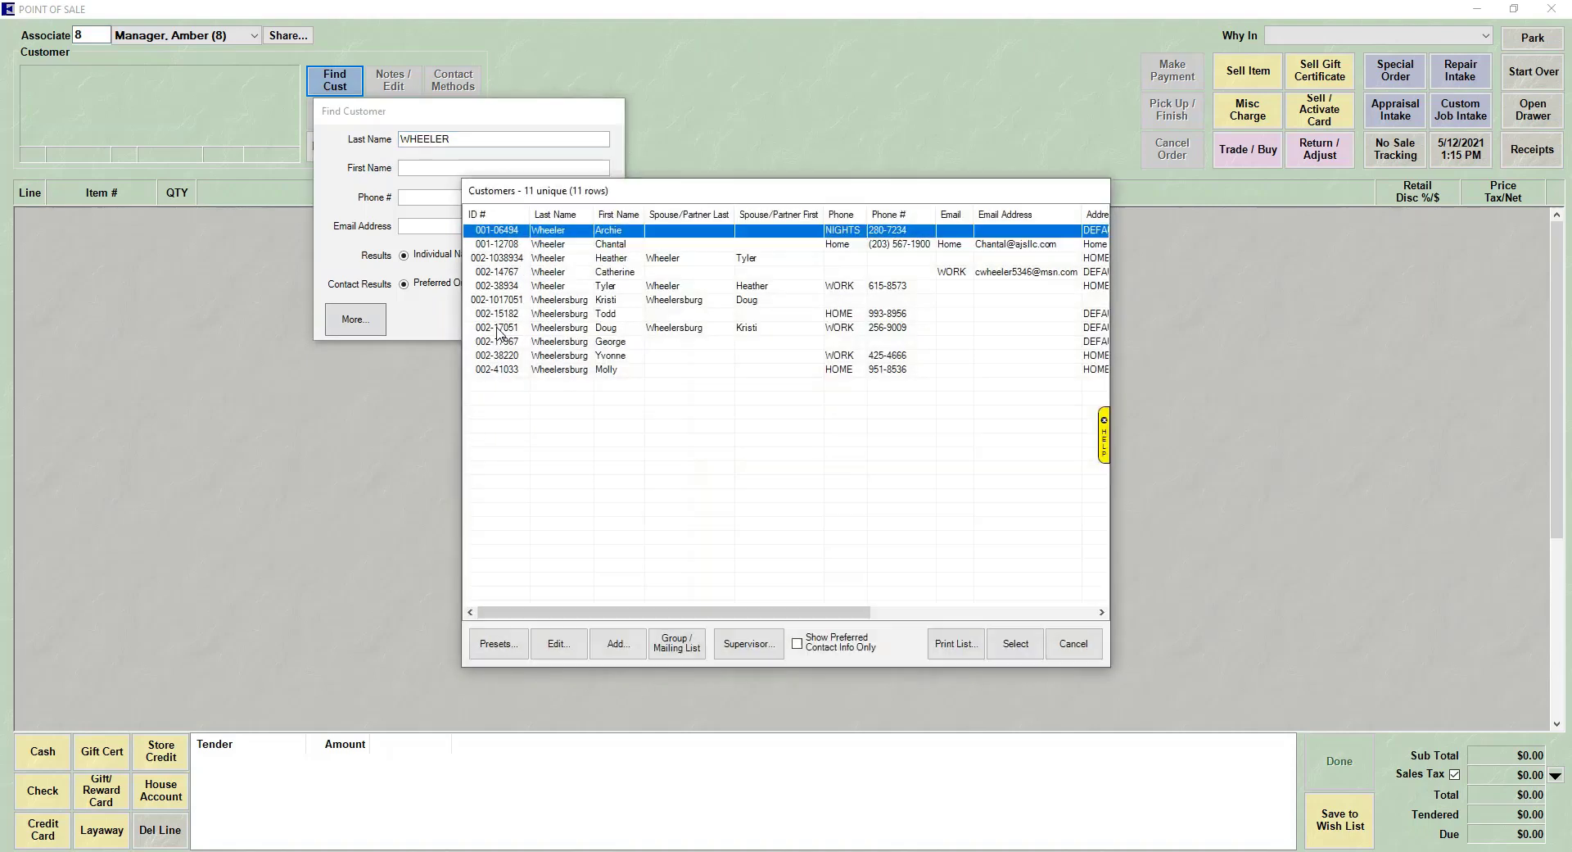
{"action": "double_click", "coordinate": [624, 244]}
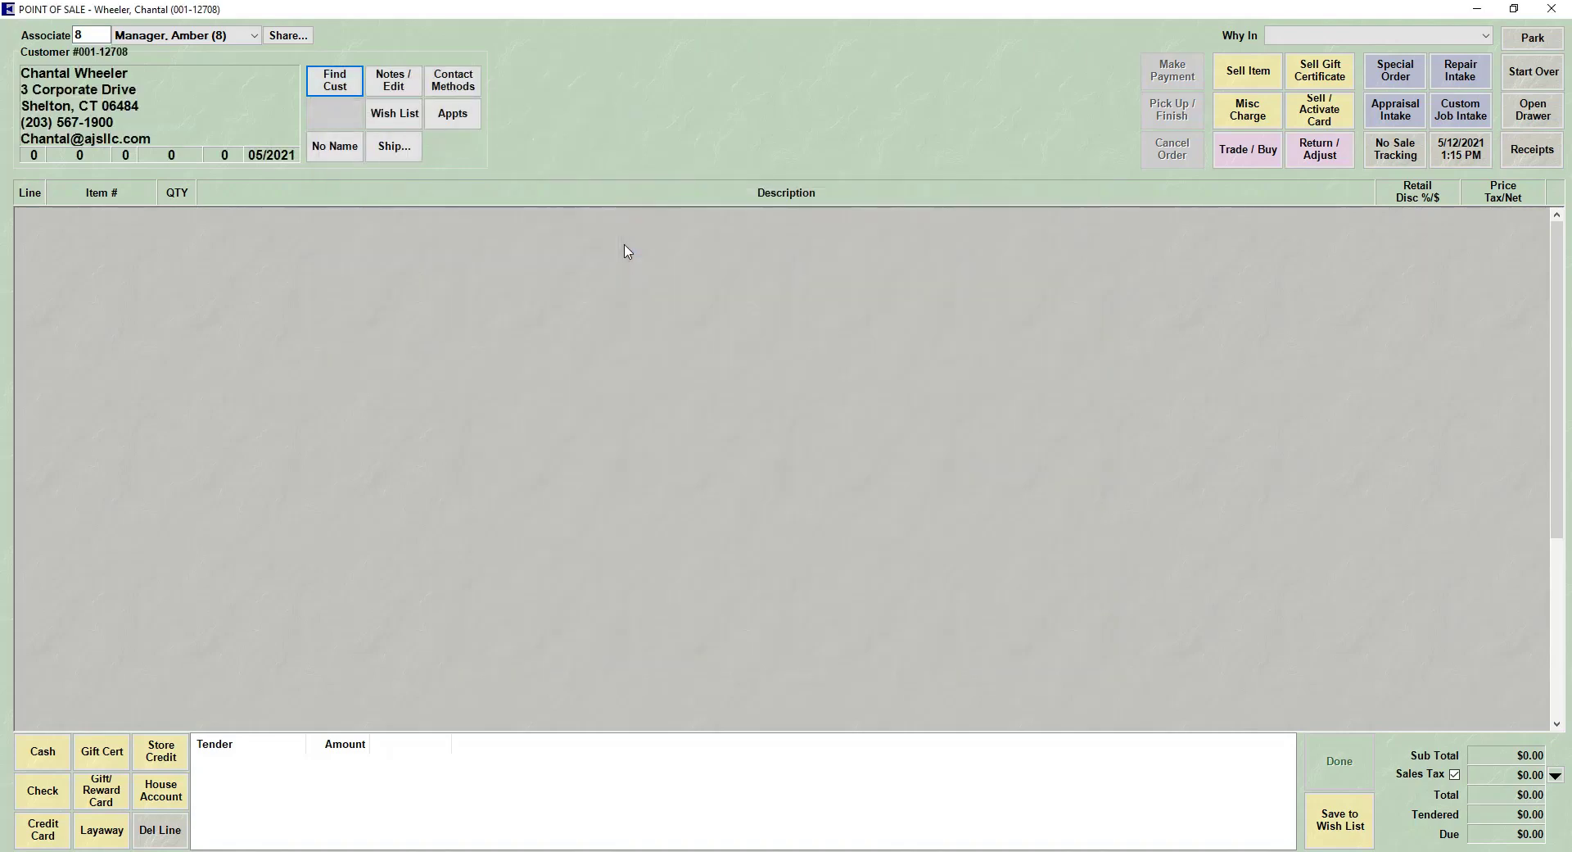
Step: Start a new special order for the customer with vendor AB2 (AB Vendor)
{"action": "left_click", "coordinate": [1405, 76]}
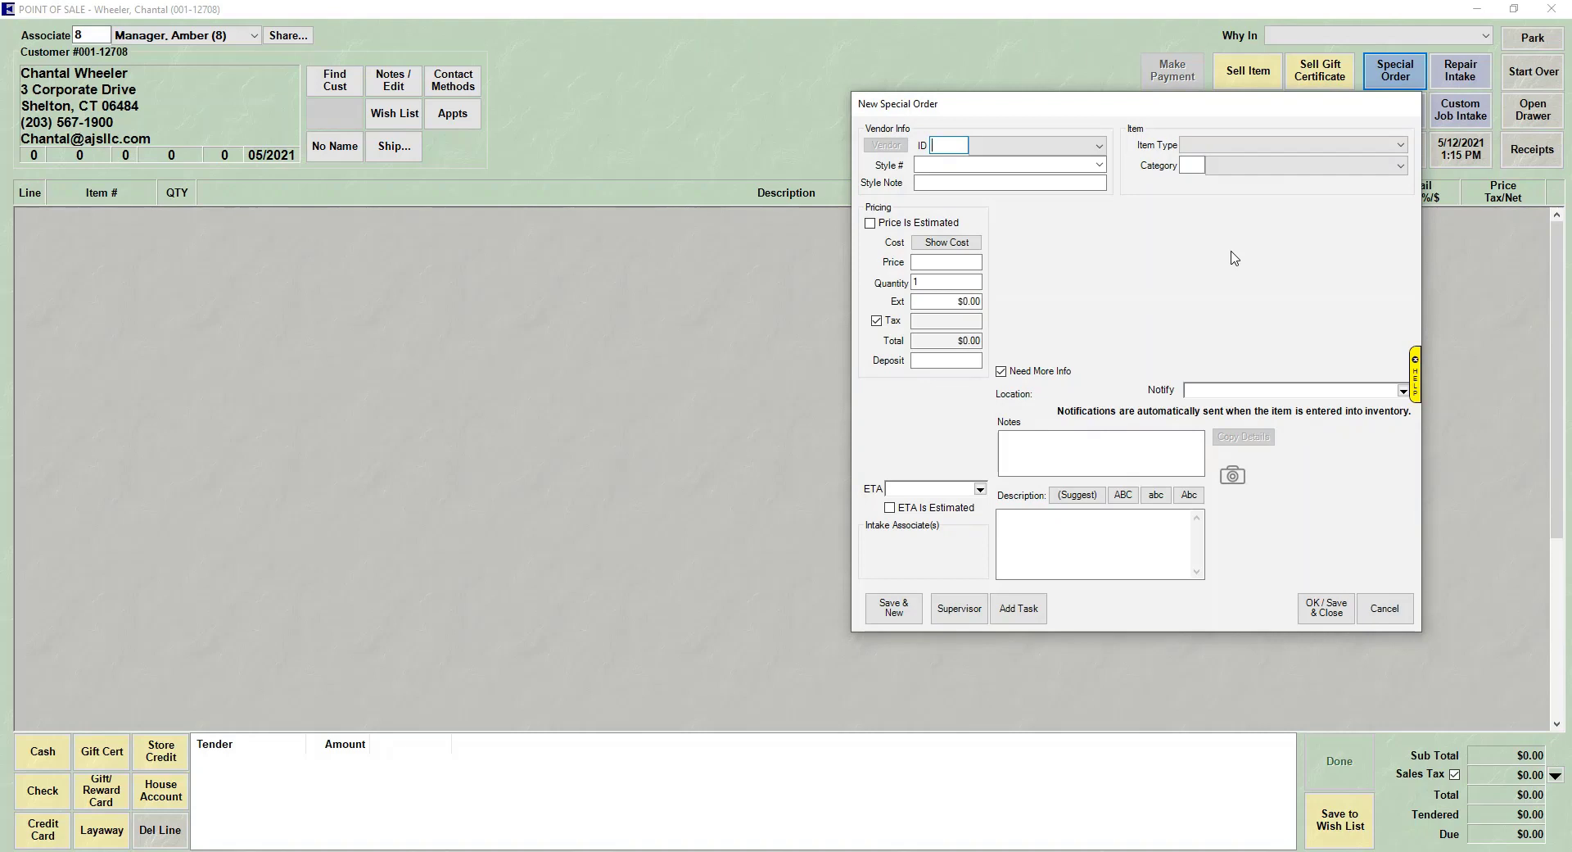
{"action": "type", "text": "AB2"}
{"action": "left_click", "coordinate": [1095, 151]}
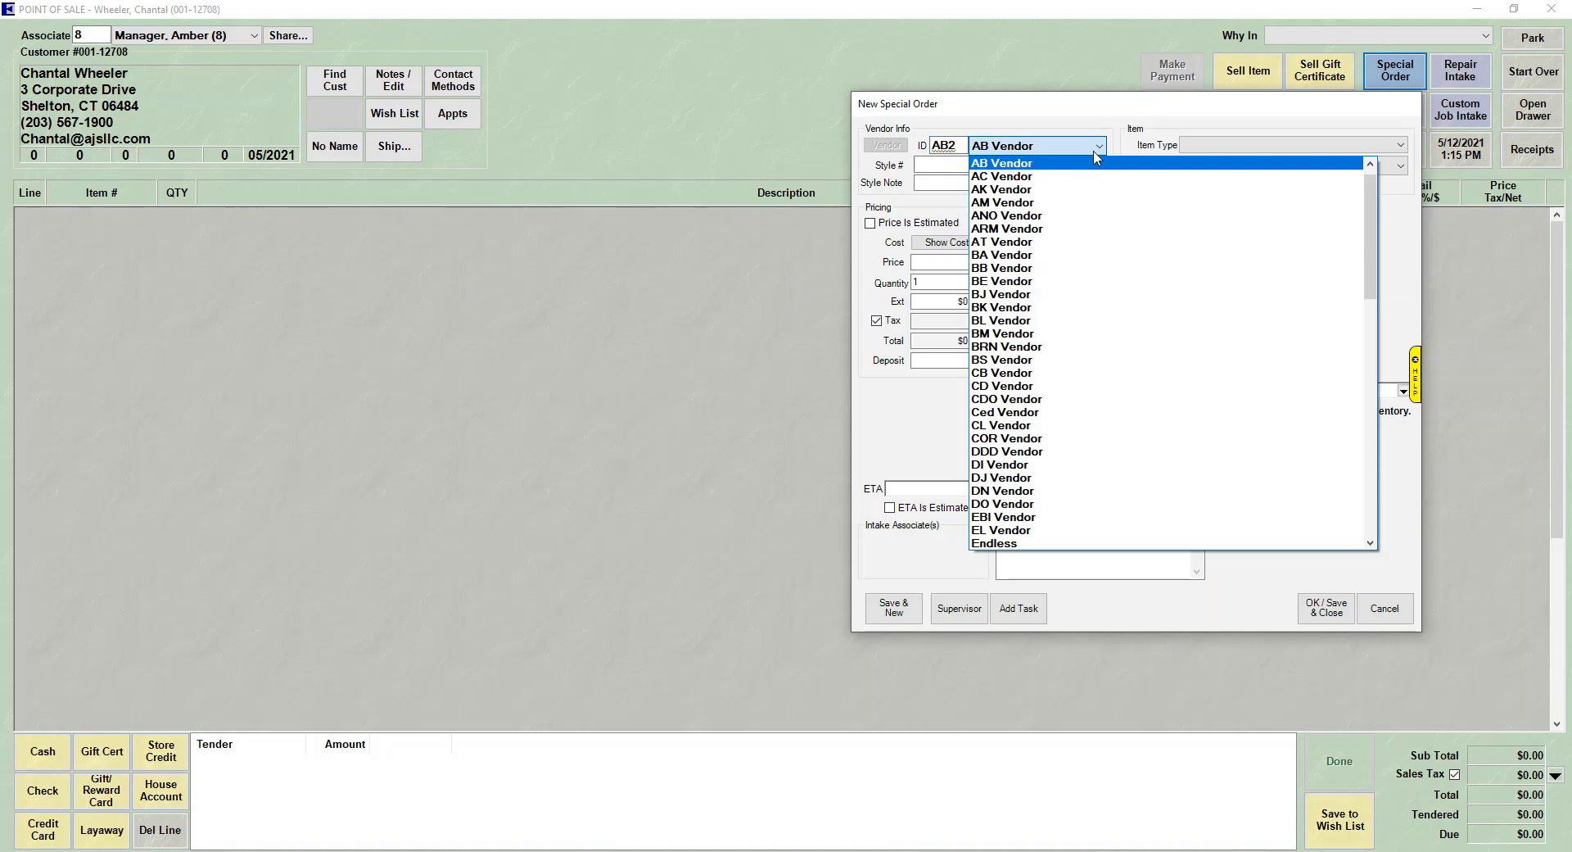
{"action": "left_click", "coordinate": [1094, 153]}
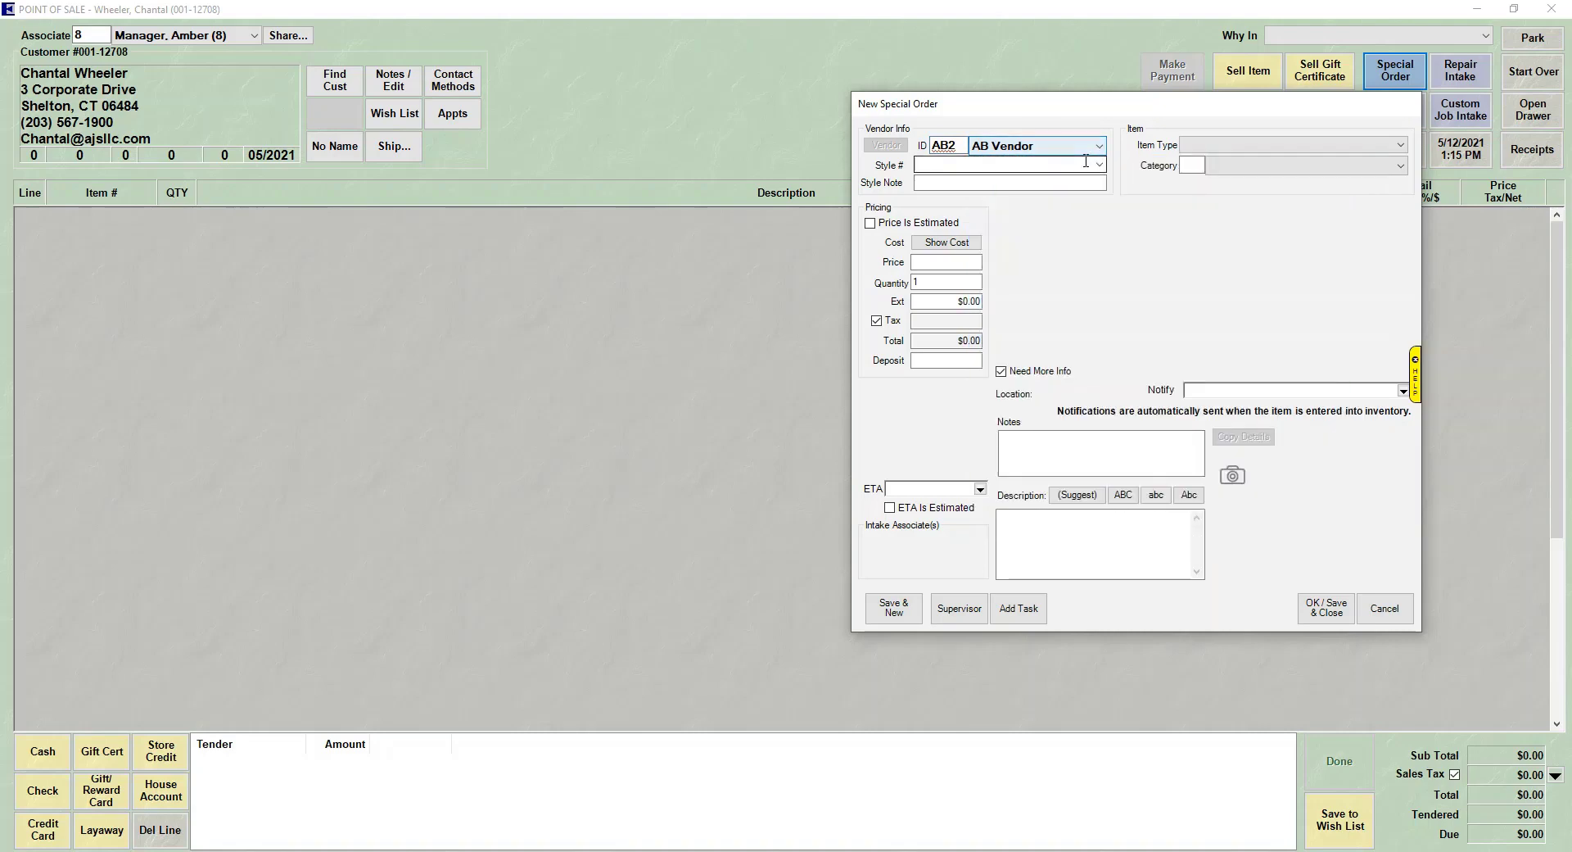
{"action": "left_click", "coordinate": [1086, 162]}
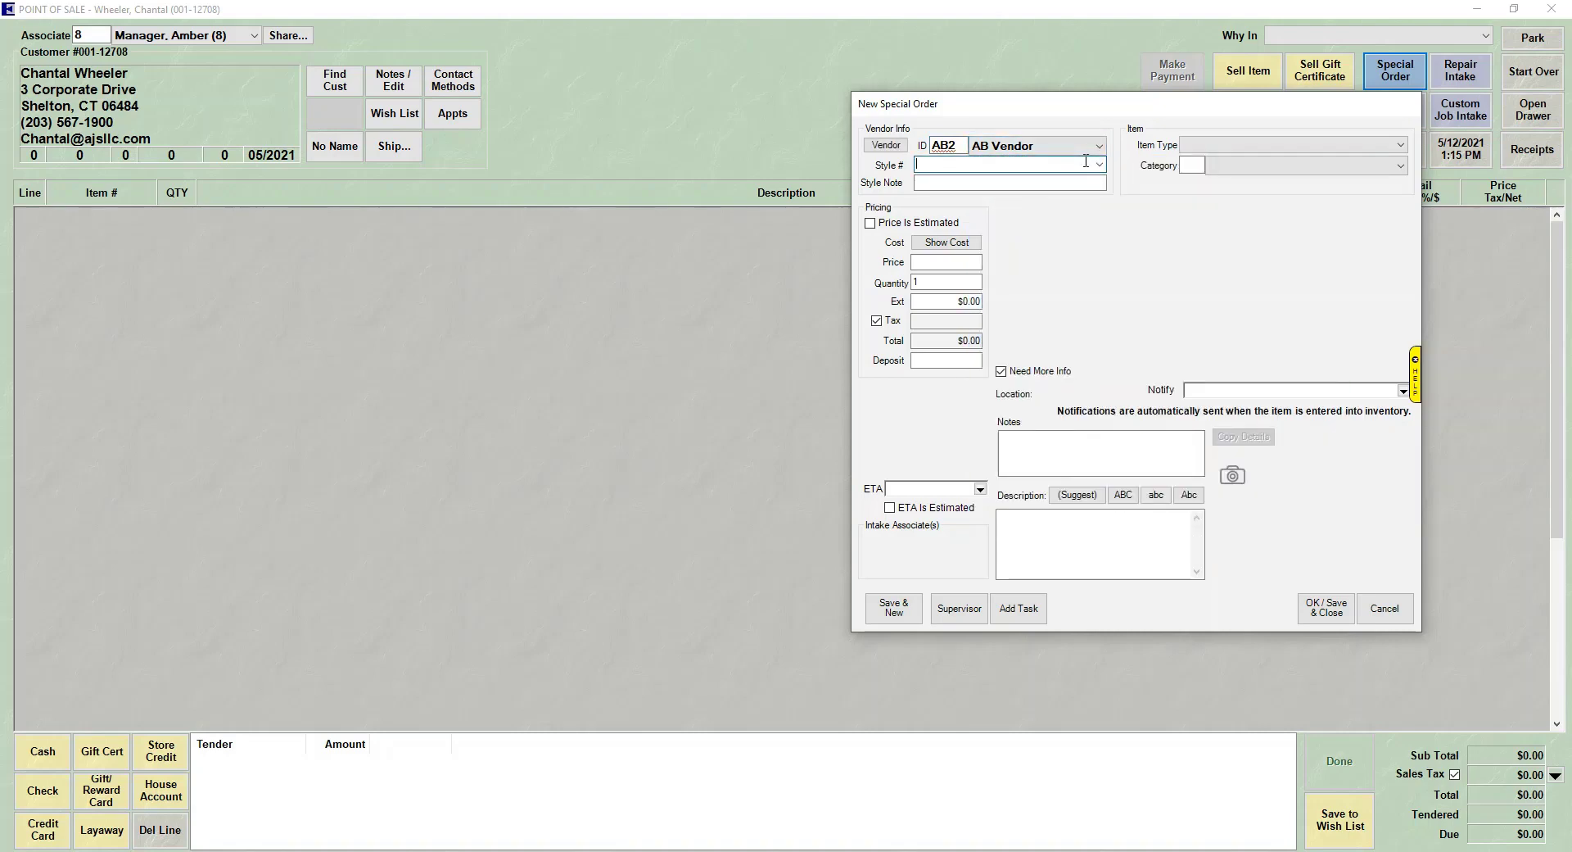
Step: Look up style ICE71W and copy the diamond earring item's details into the order
{"action": "left_click", "coordinate": [1099, 164]}
{"action": "left_click", "coordinate": [1061, 162]}
{"action": "type", "text": "ICE71W"}
{"action": "key", "text": "Return"}
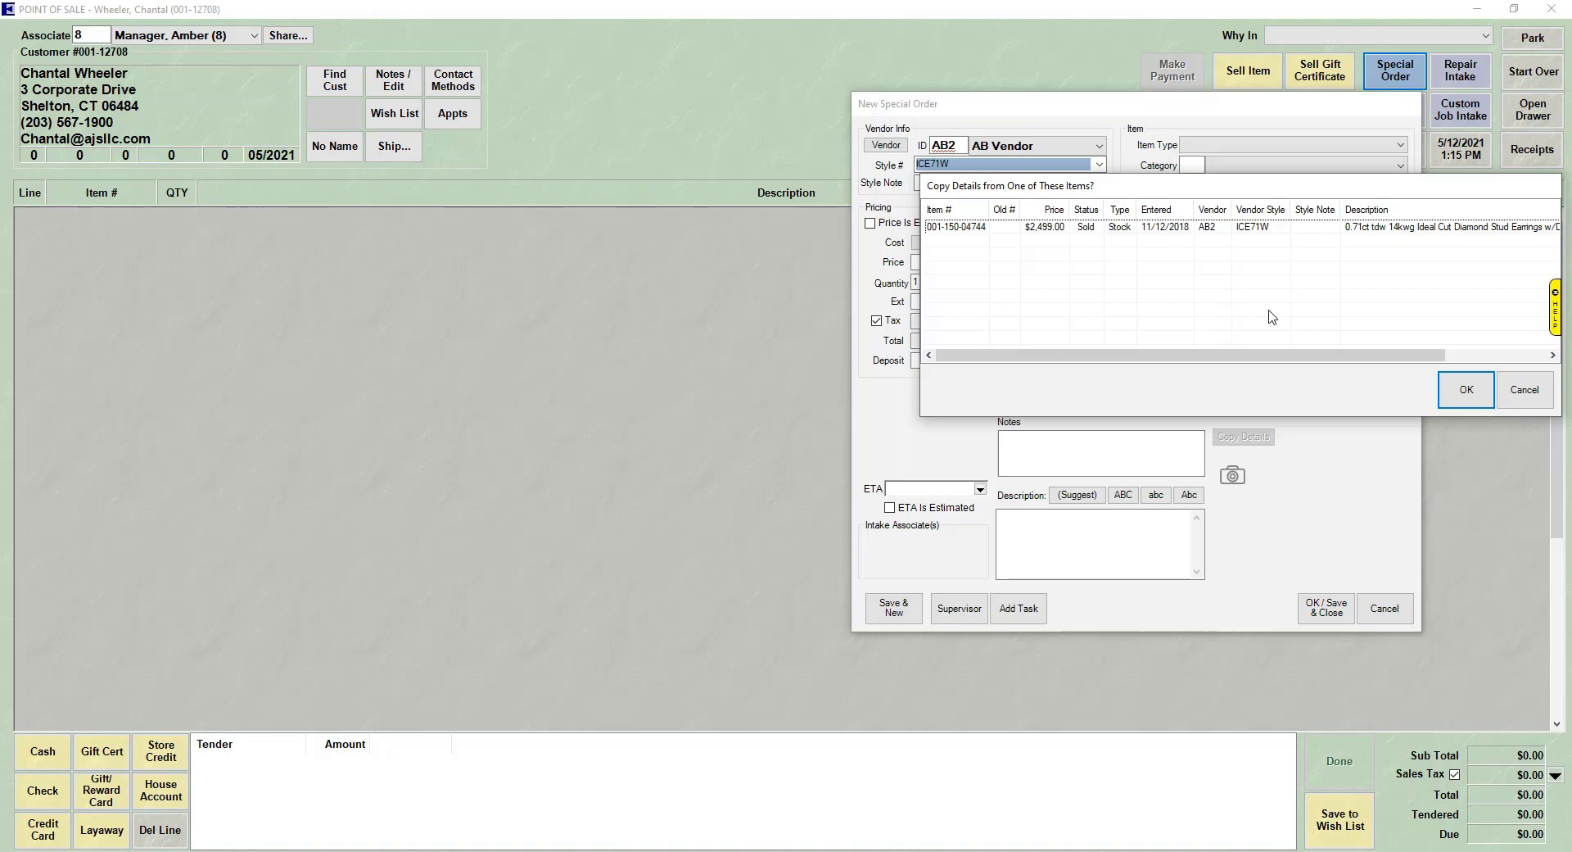
{"action": "left_click", "coordinate": [1253, 227]}
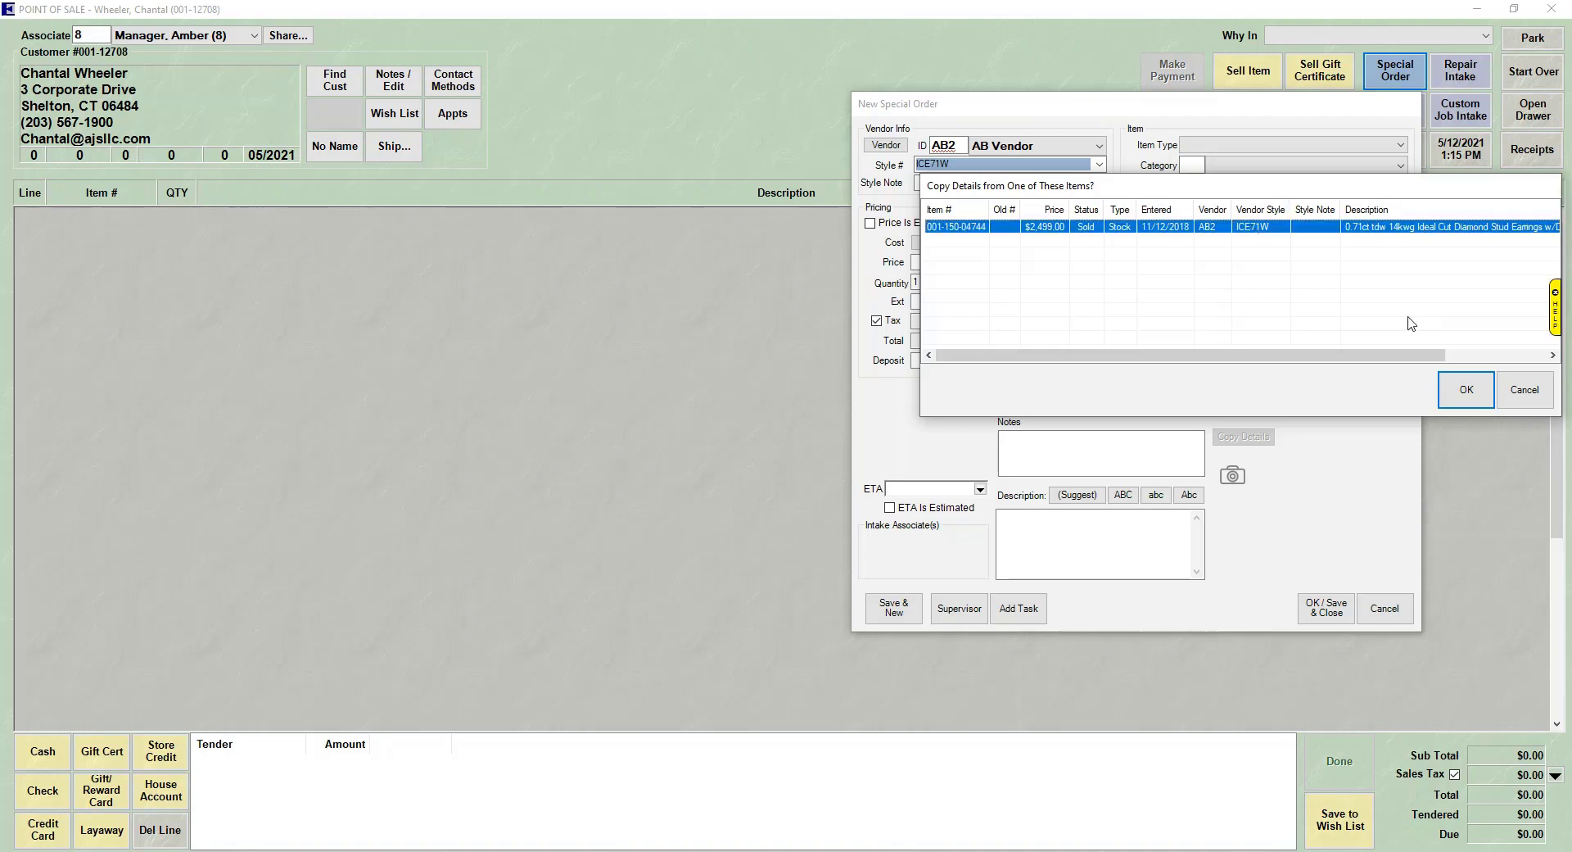
{"action": "left_click", "coordinate": [1445, 387]}
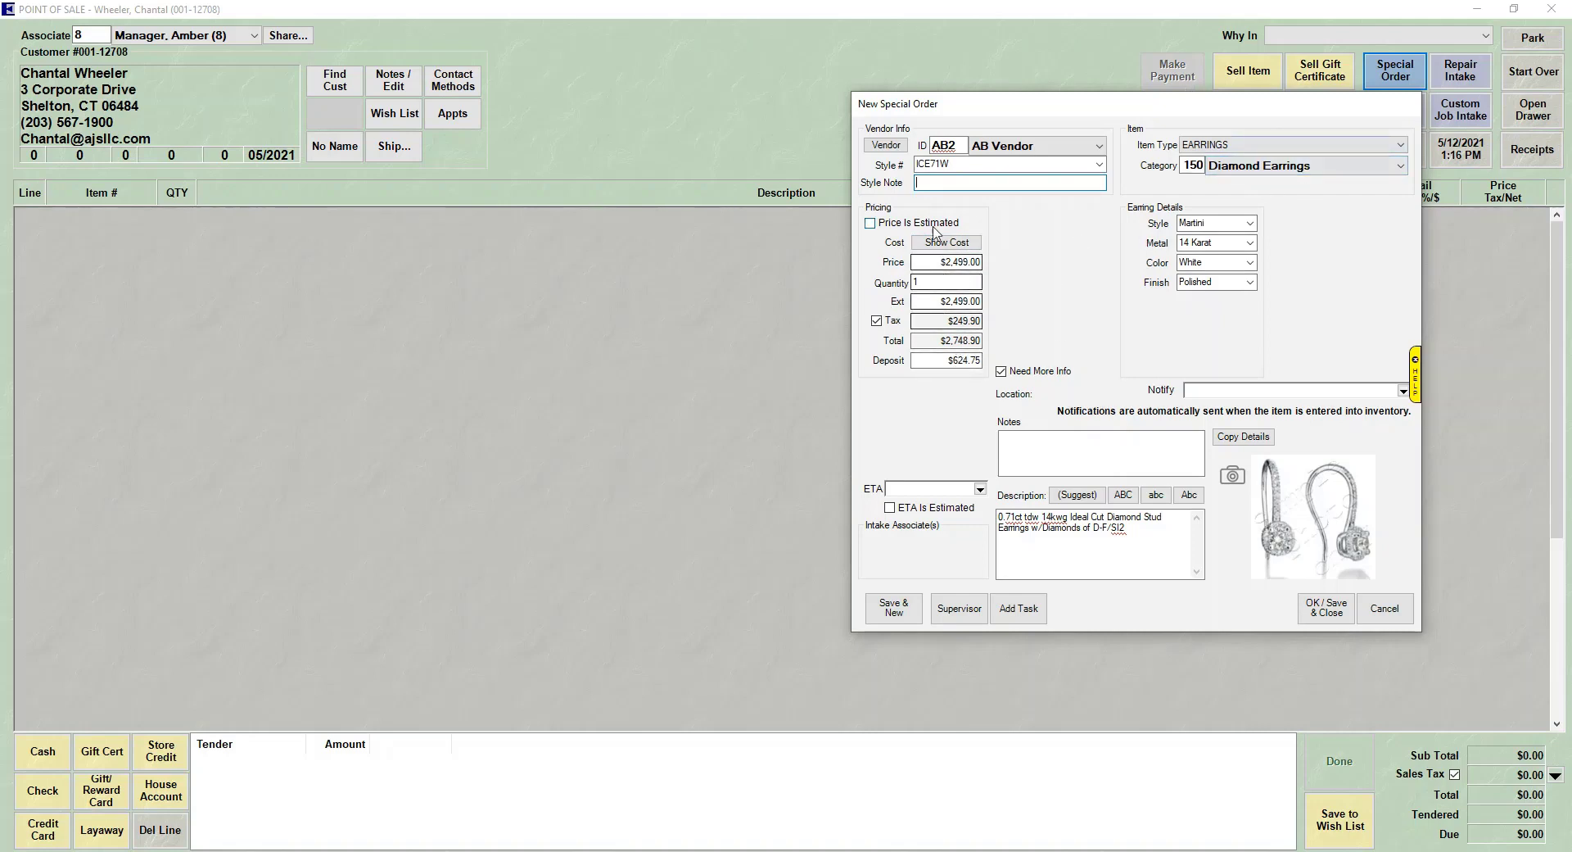
Step: Mark the order's $2,499.00 price as estimated with the Price Is Estimated checkbox
{"action": "left_click", "coordinate": [870, 224]}
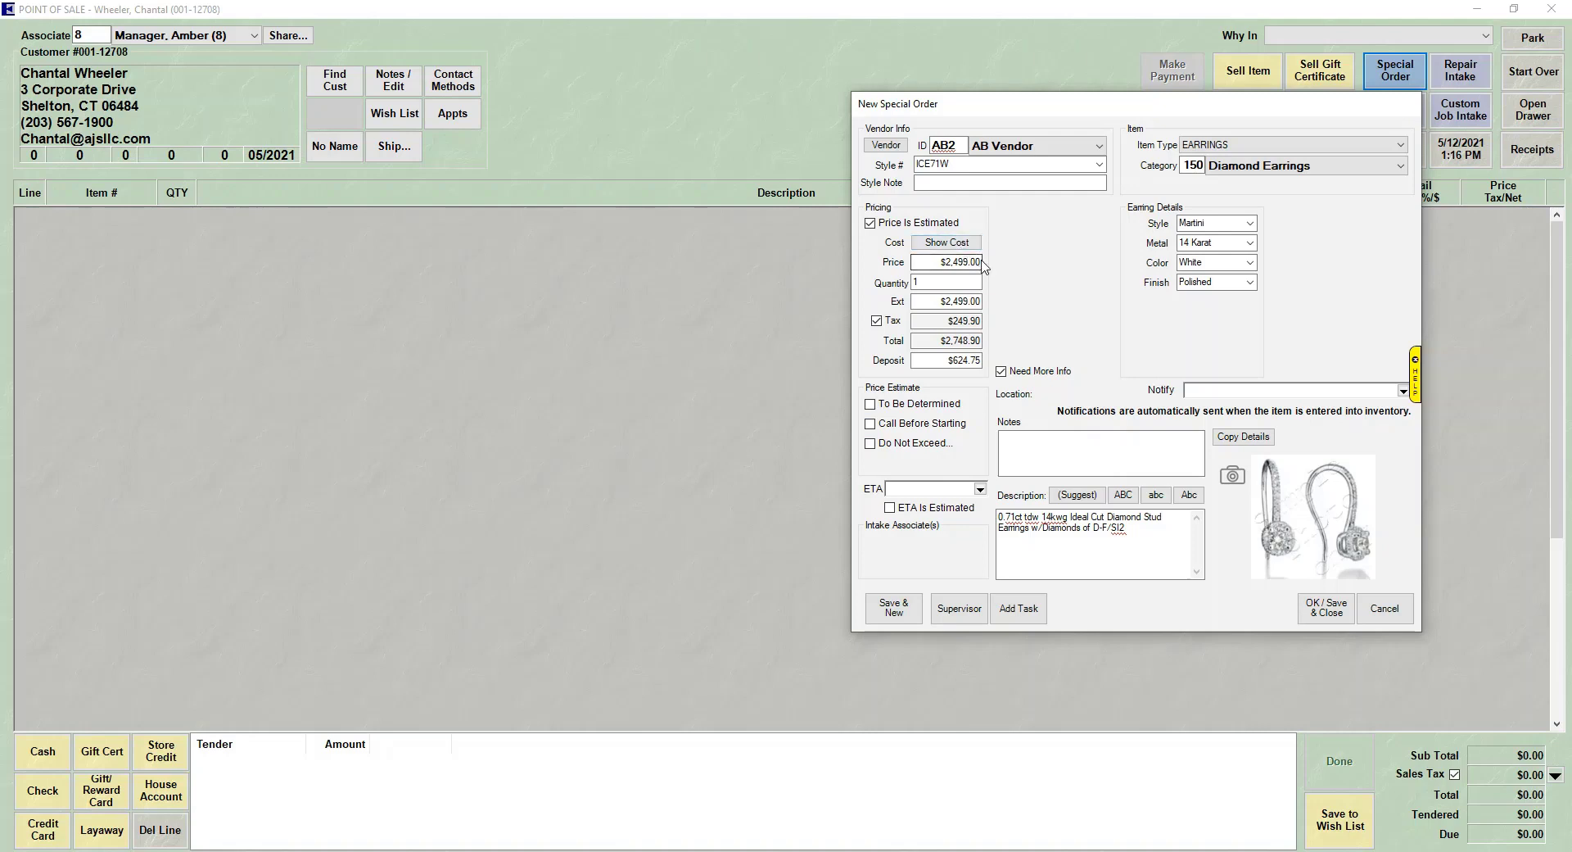
Step: Limit the estimate to Do Not Exceed $2,800.00 and clear Need More Info
{"action": "left_click", "coordinate": [871, 444]}
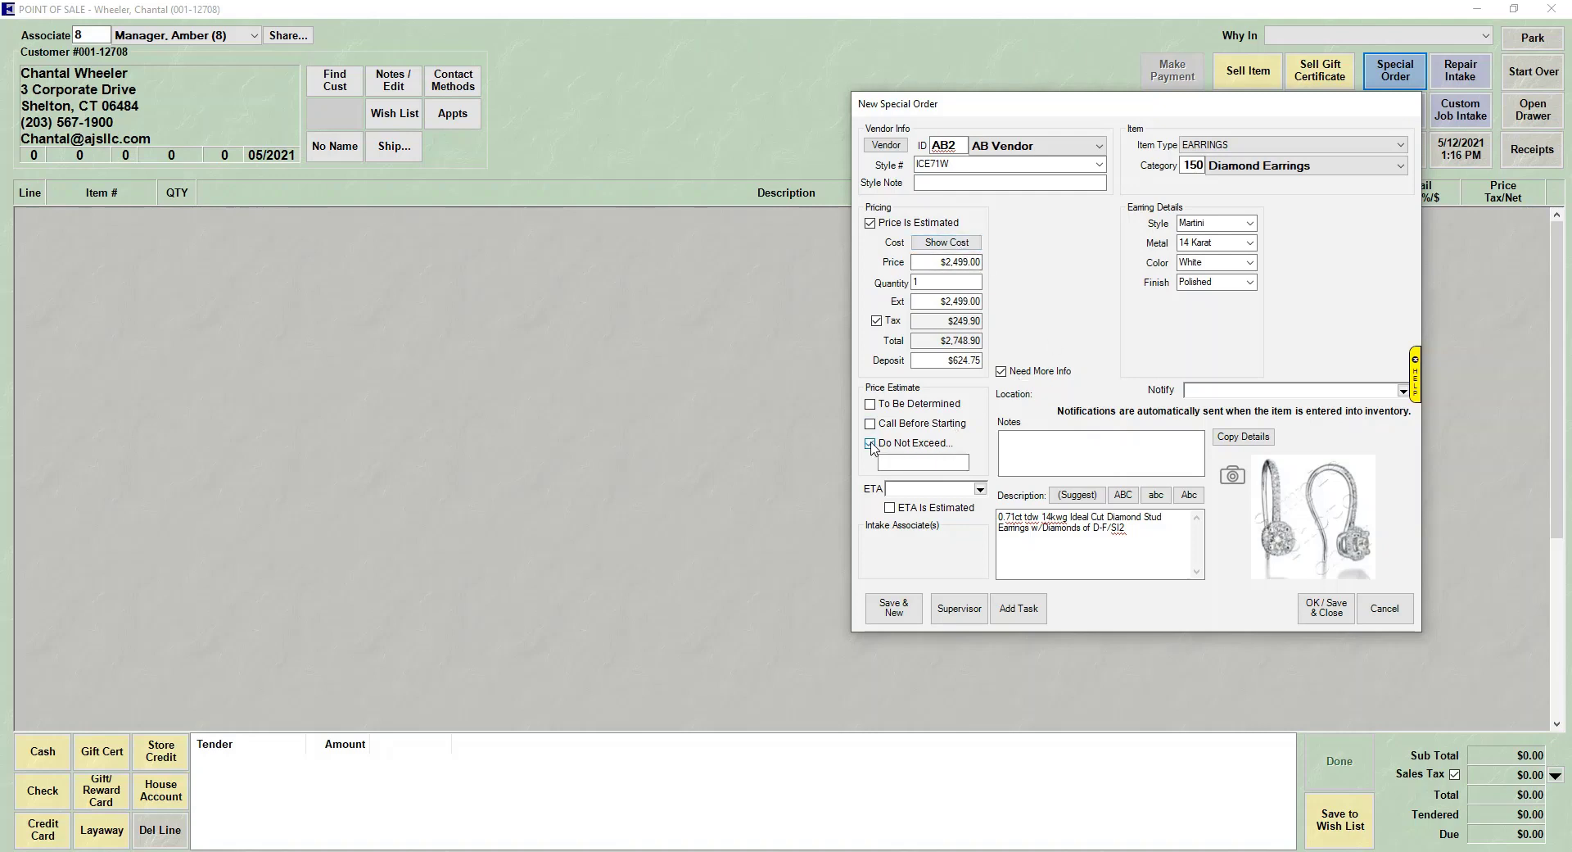
{"action": "type", "text": "2800"}
{"action": "left_click", "coordinate": [1002, 372]}
Step: Choose a phone call to the customer's home number as the notification method
{"action": "left_click", "coordinate": [1403, 390]}
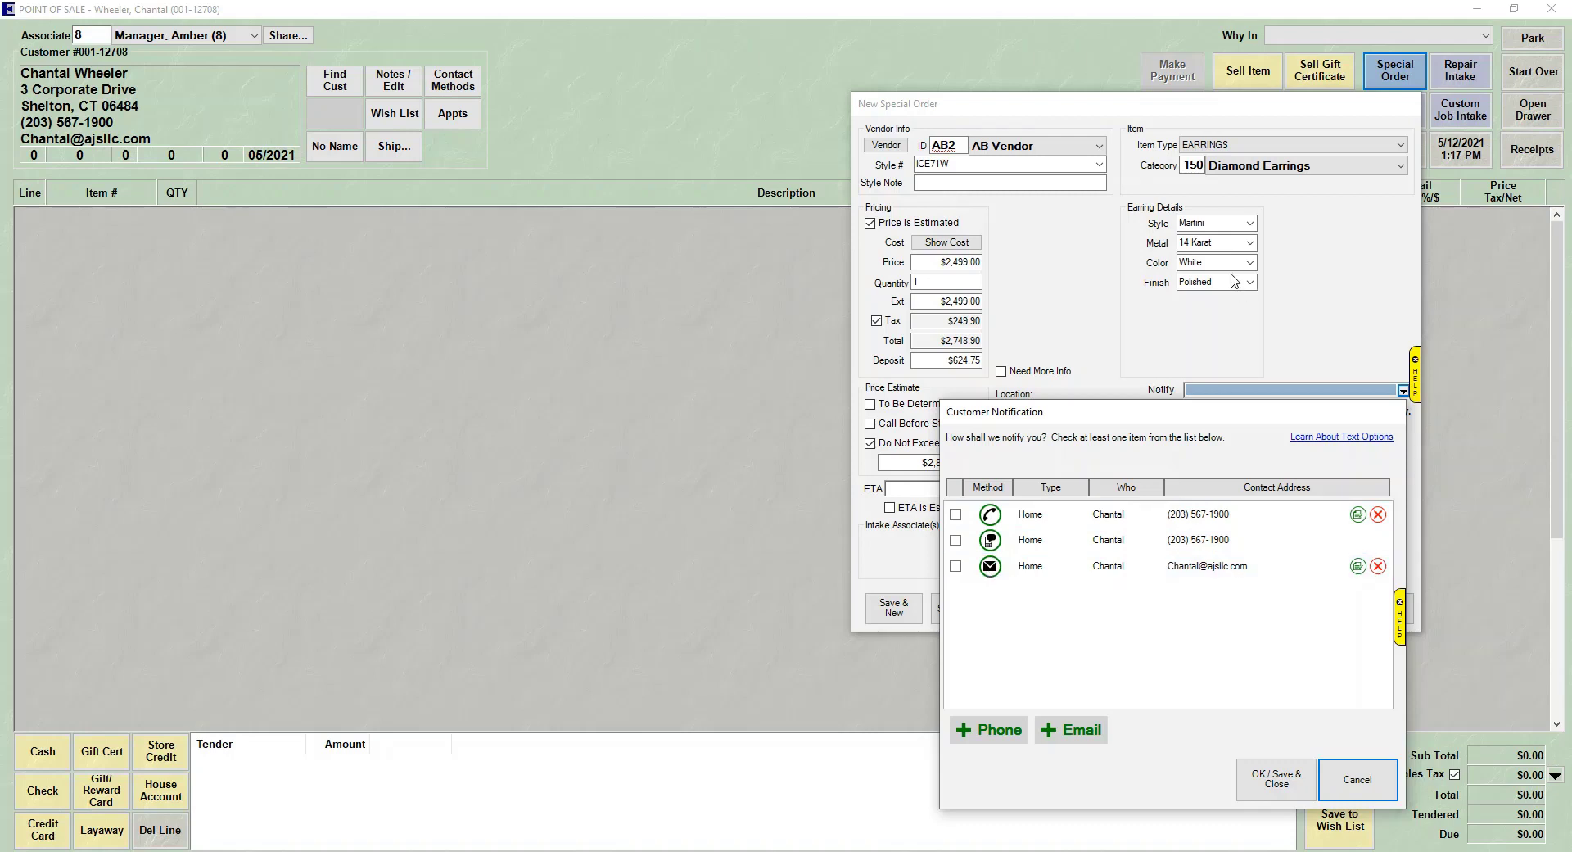
{"action": "left_click", "coordinate": [956, 515]}
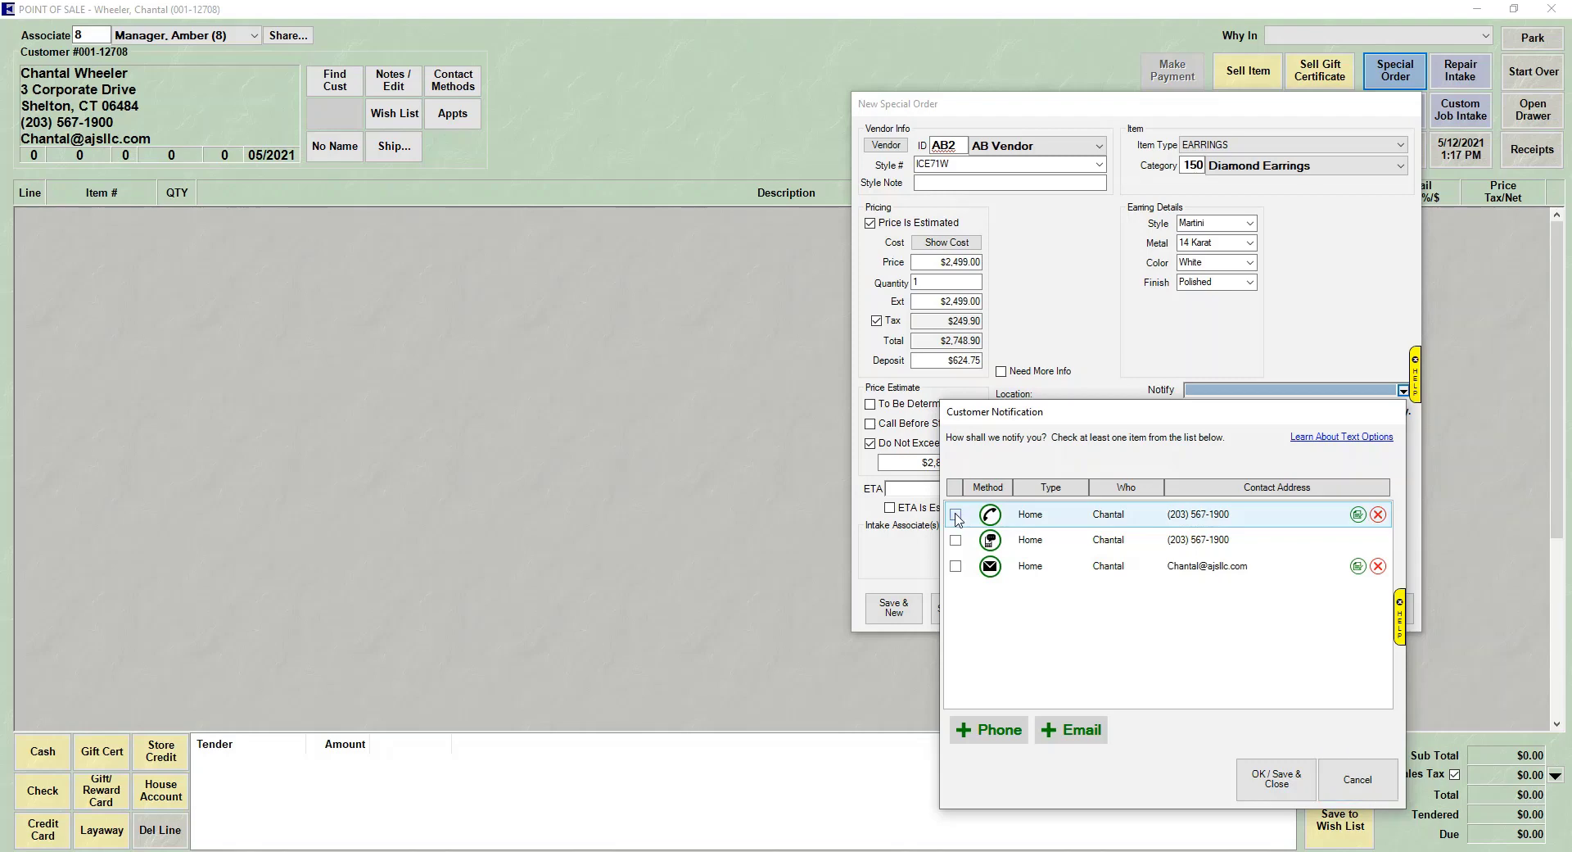
{"action": "left_click", "coordinate": [1279, 780]}
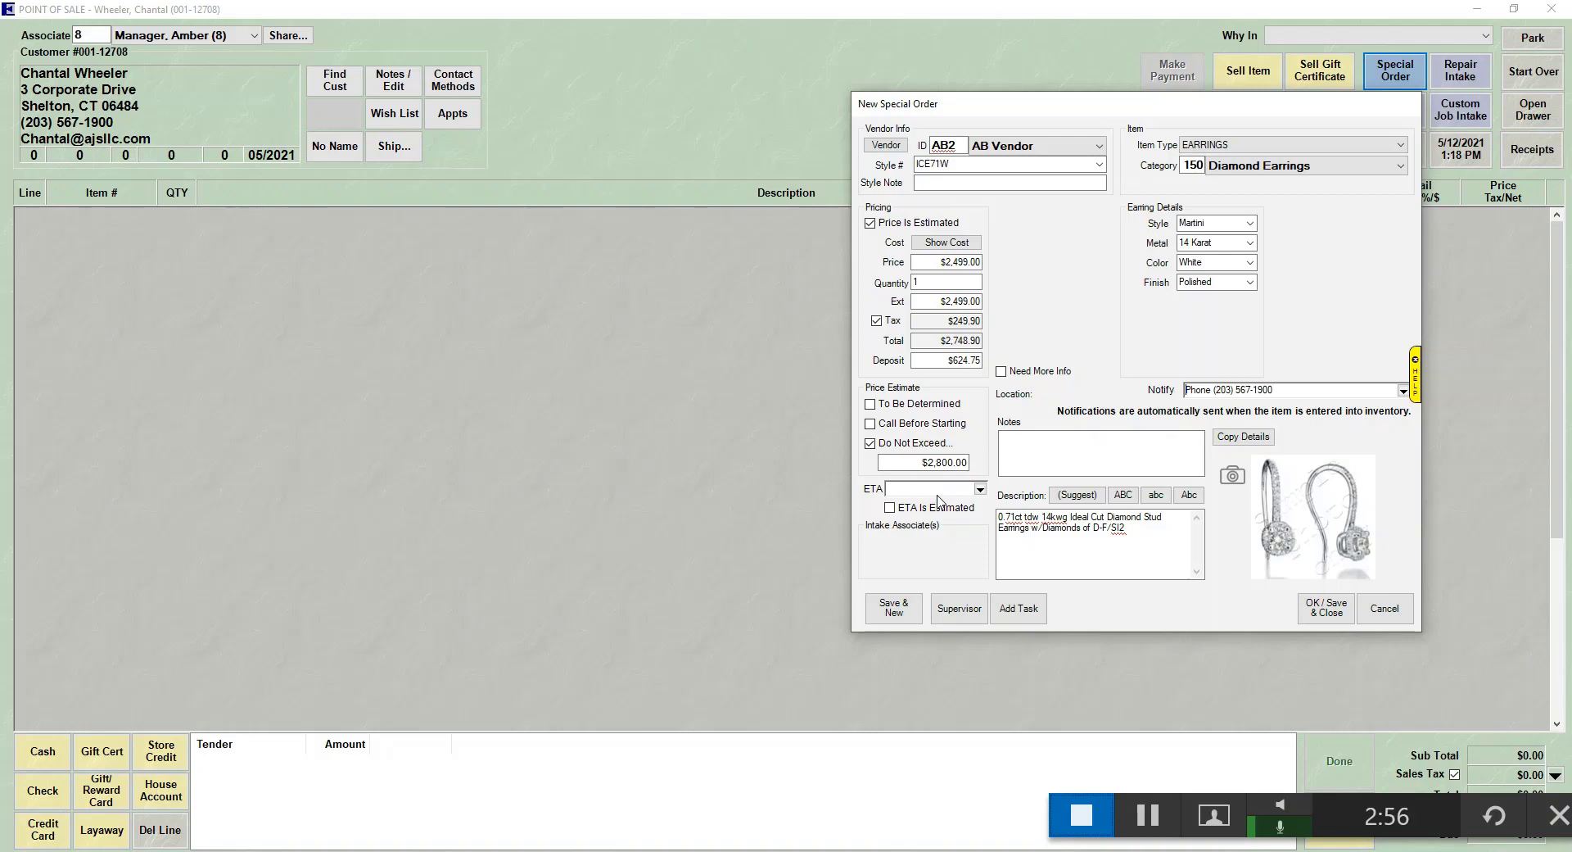
Step: Set an estimated arrival date of 5/19/2021 and select the existing description text
{"action": "left_click", "coordinate": [938, 493]}
{"action": "type", "text": "7"}
{"action": "key", "text": "Tab"}
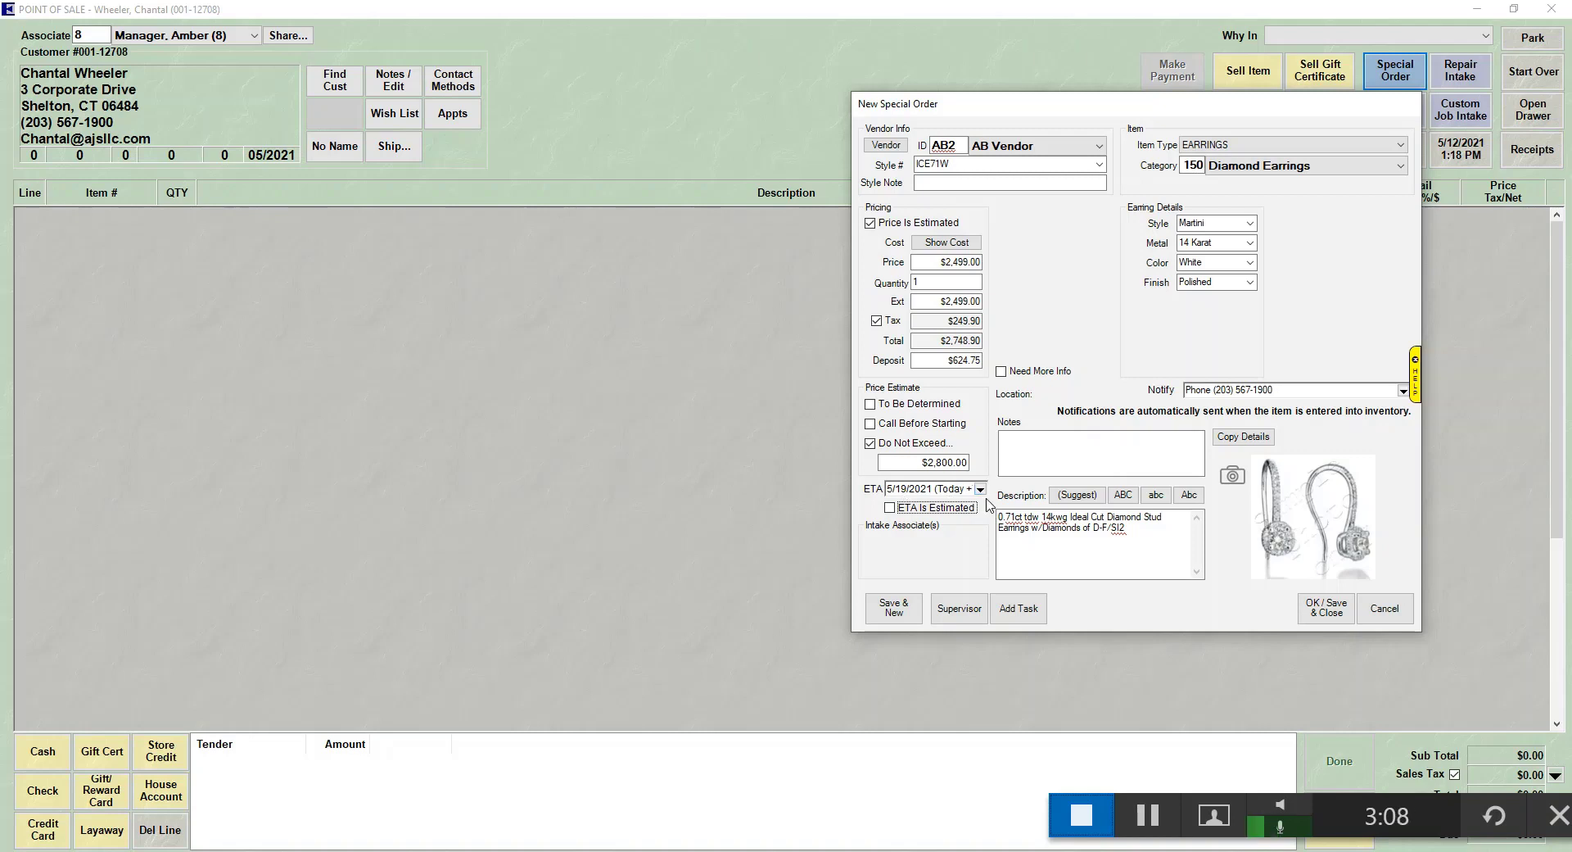
{"action": "left_click", "coordinate": [980, 490]}
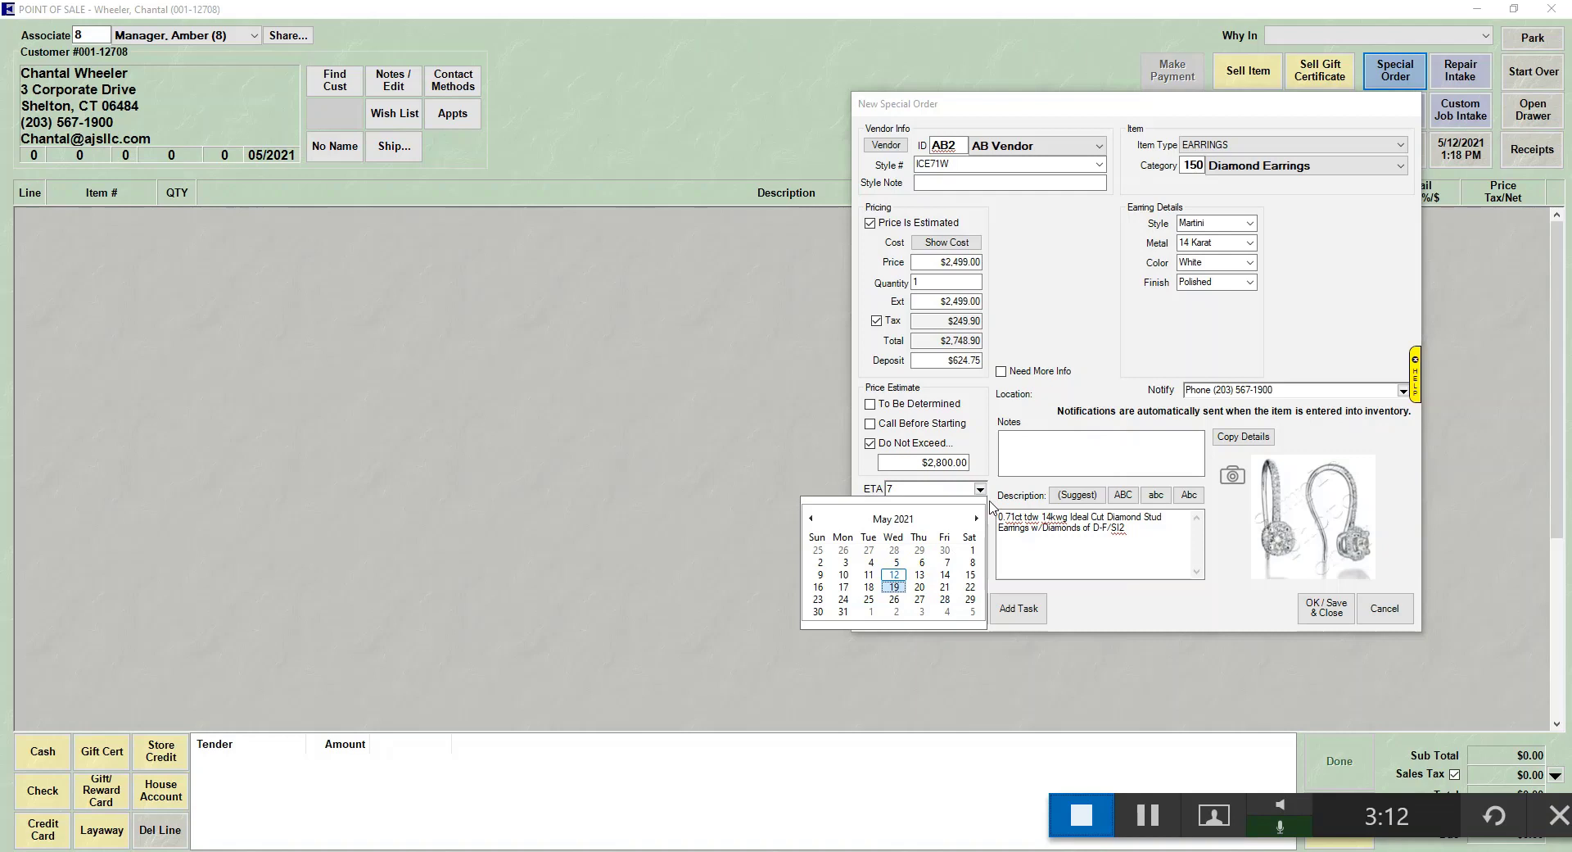
{"action": "left_click", "coordinate": [982, 491]}
{"action": "left_click", "coordinate": [954, 505]}
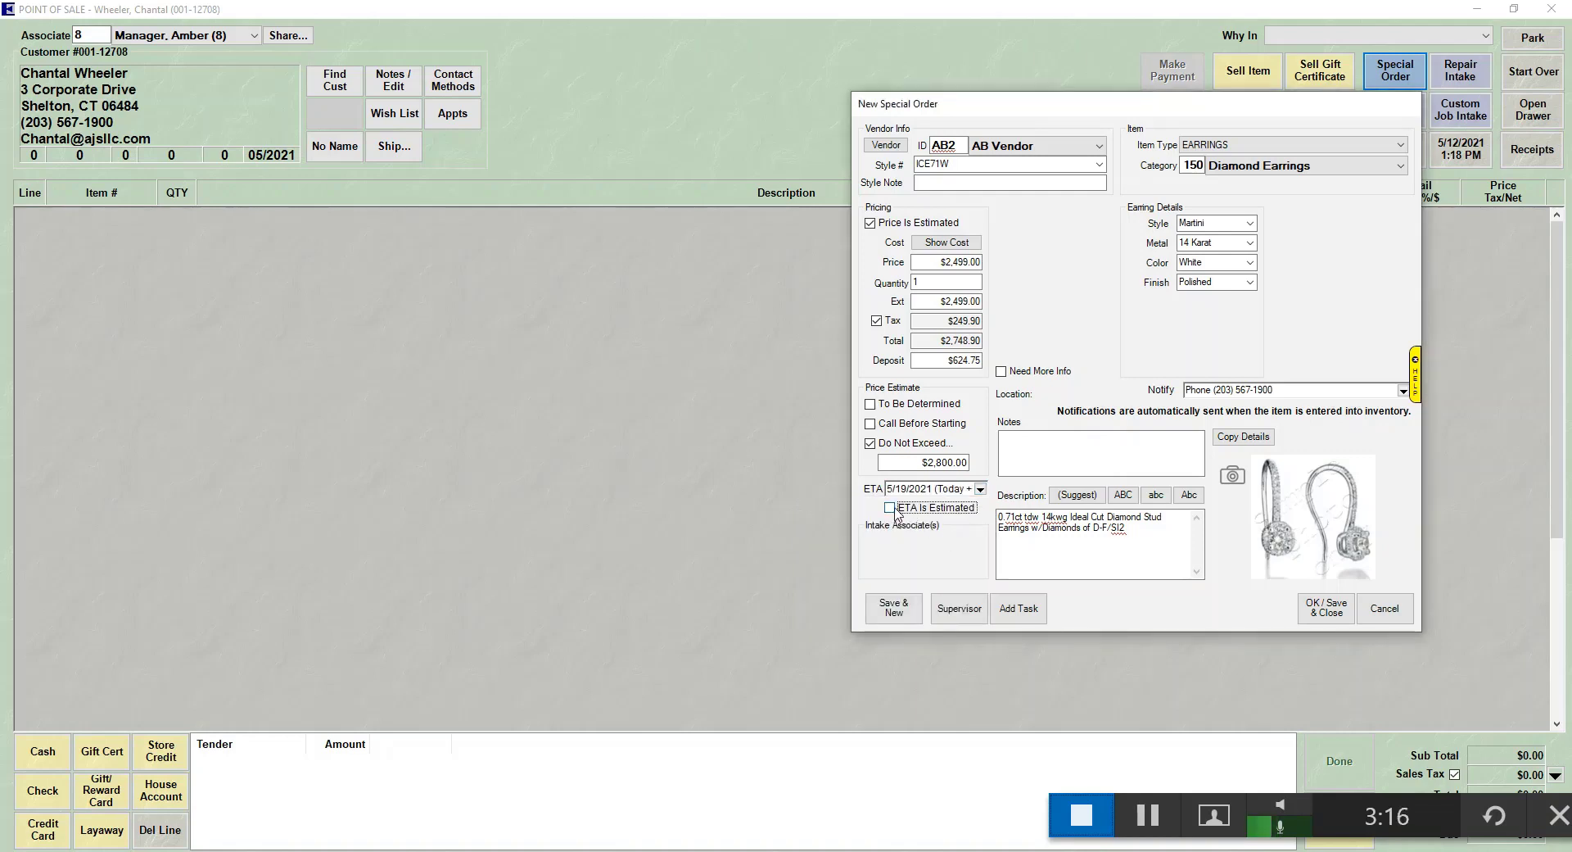
{"action": "left_click", "coordinate": [891, 507]}
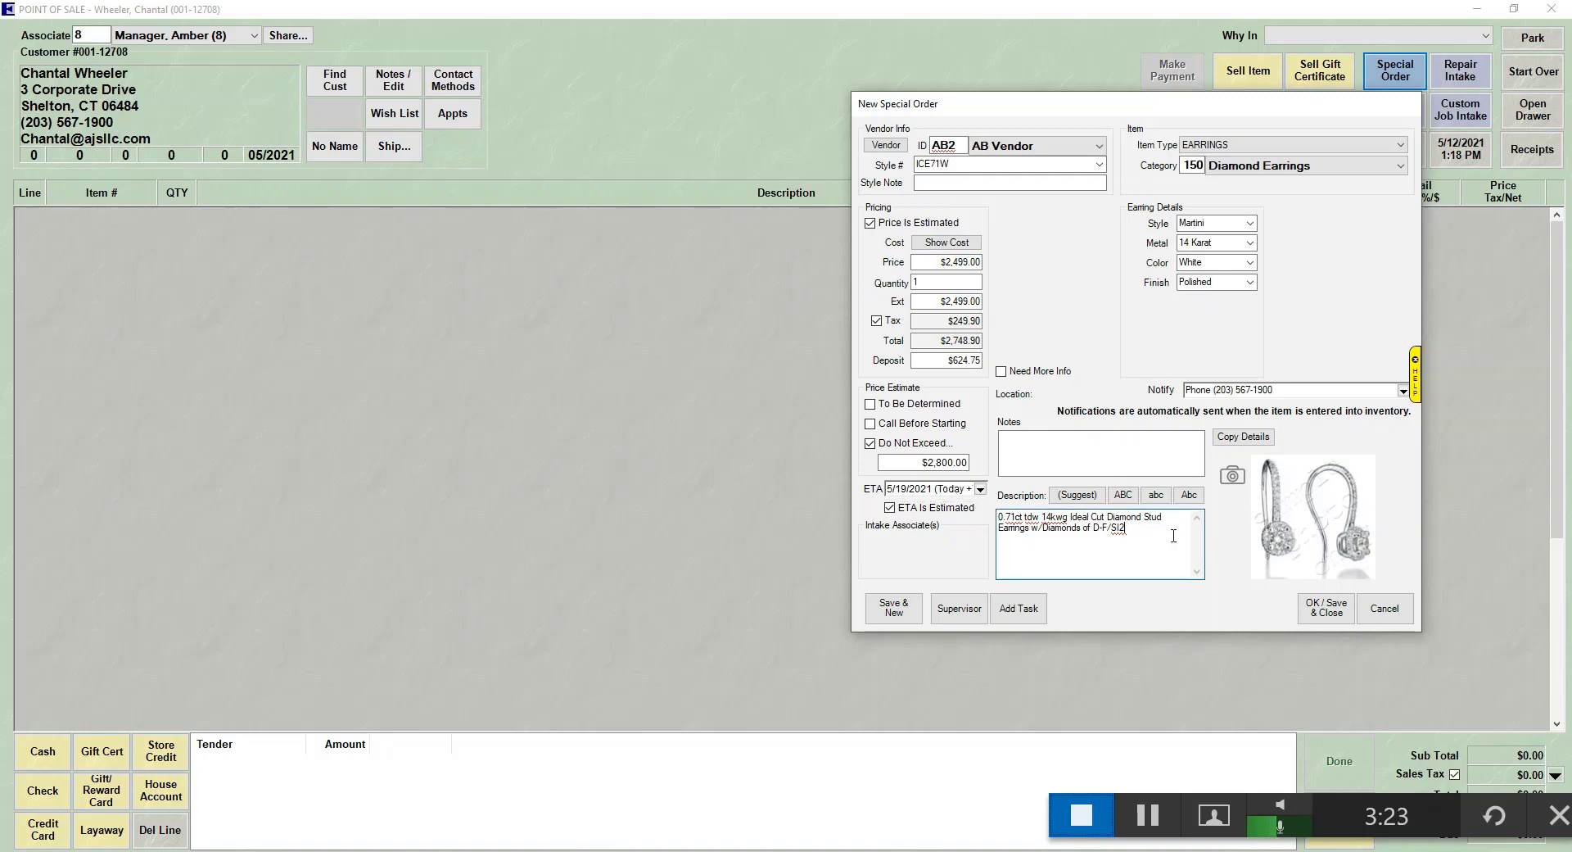
{"action": "left_click_drag", "start_coordinate": [1127, 529], "coordinate": [995, 519]}
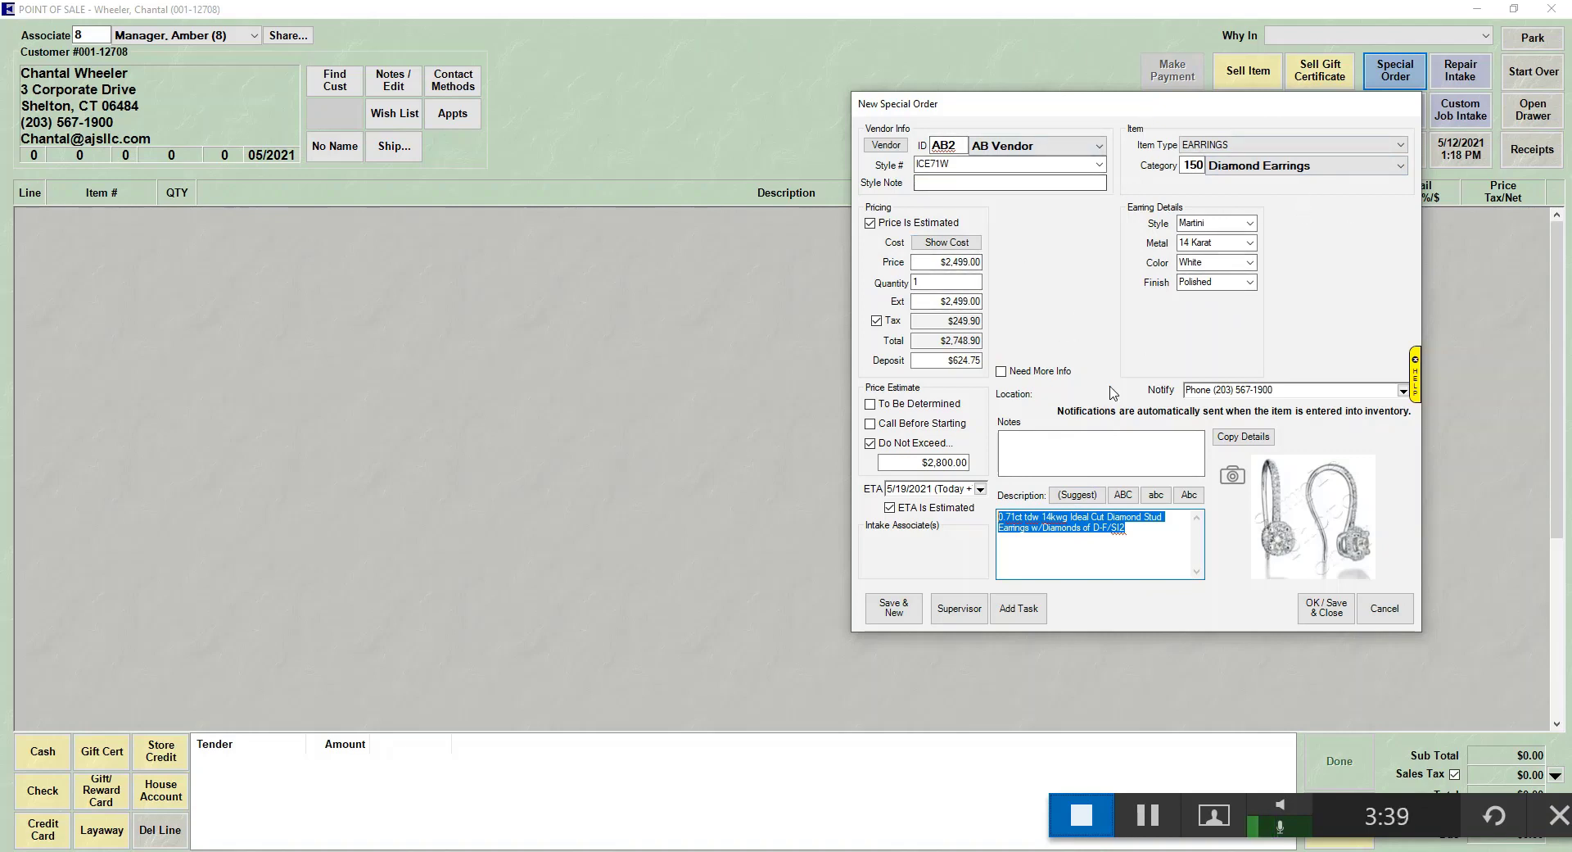
Step: Use the suggested Style/Metal/Color/Finish description and append ' with .07twt diamonds'
{"action": "left_click", "coordinate": [1077, 495]}
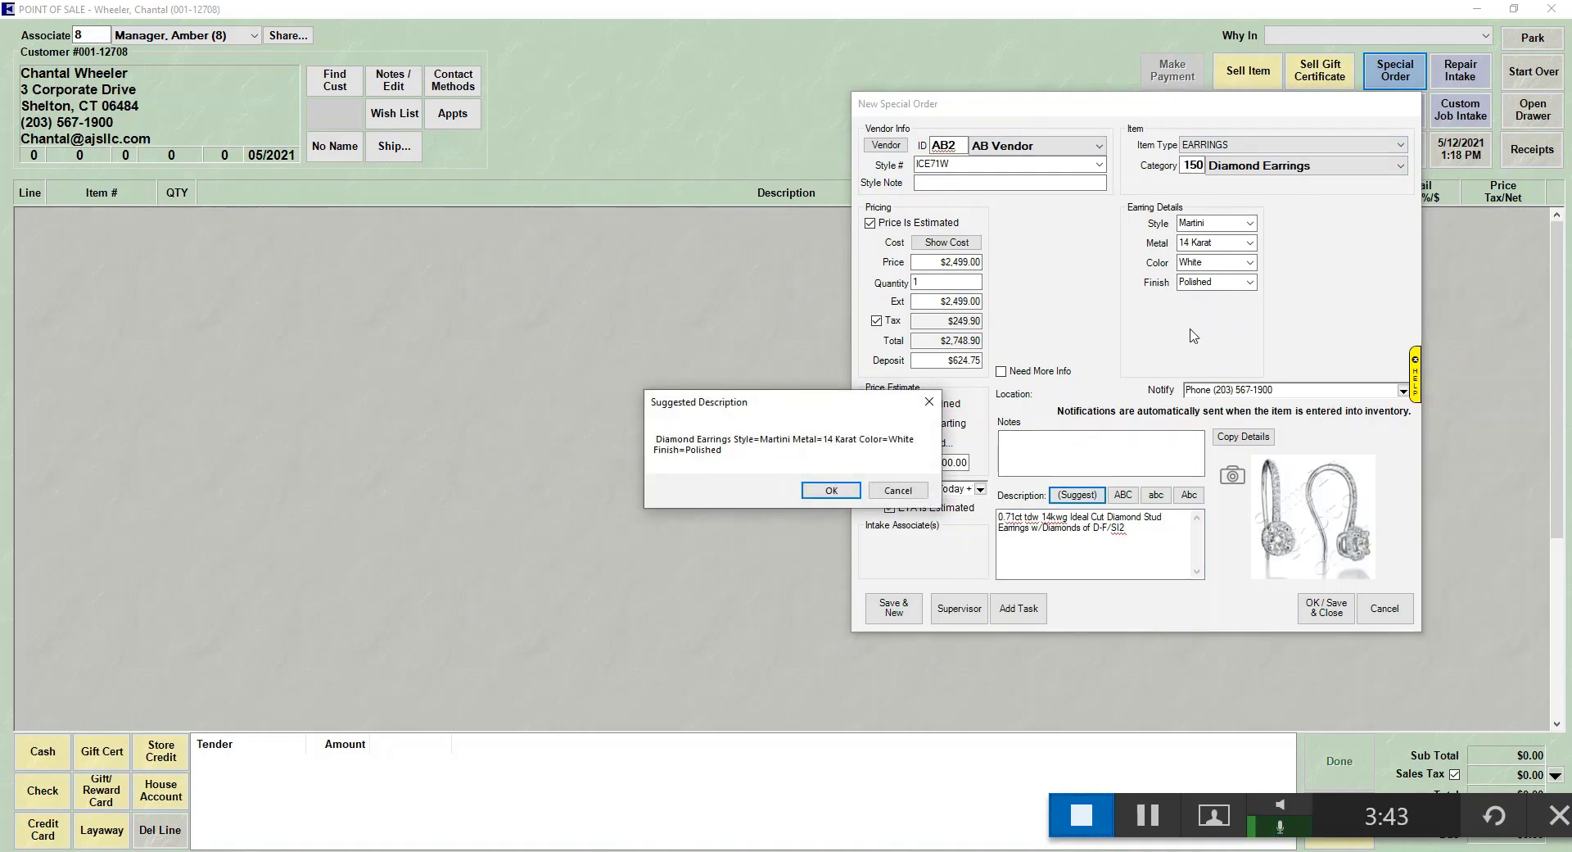
{"action": "left_click", "coordinate": [831, 490]}
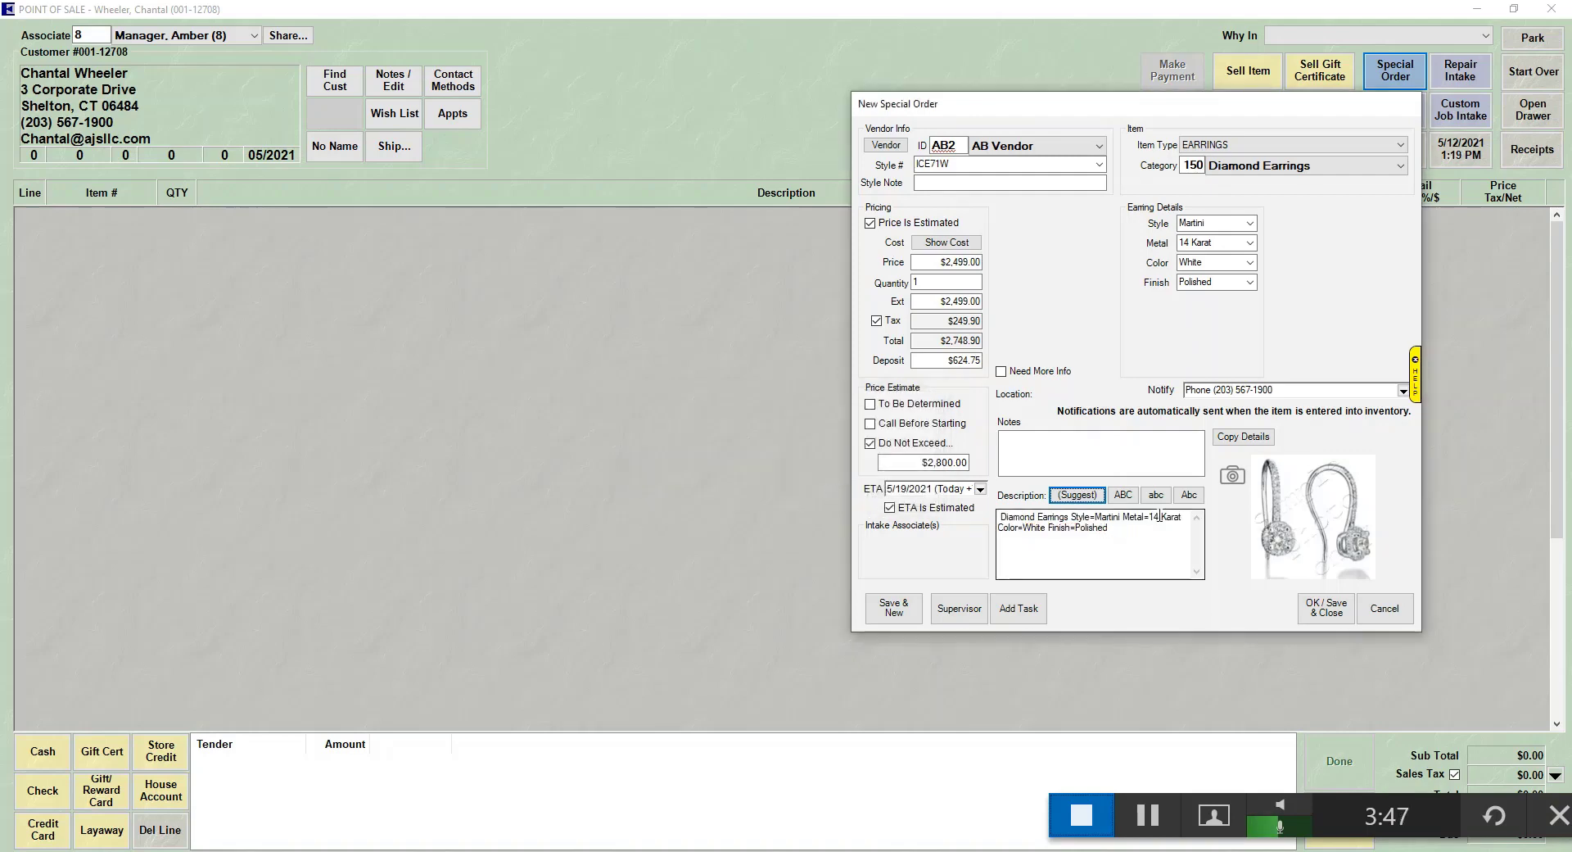
{"action": "left_click", "coordinate": [1167, 531]}
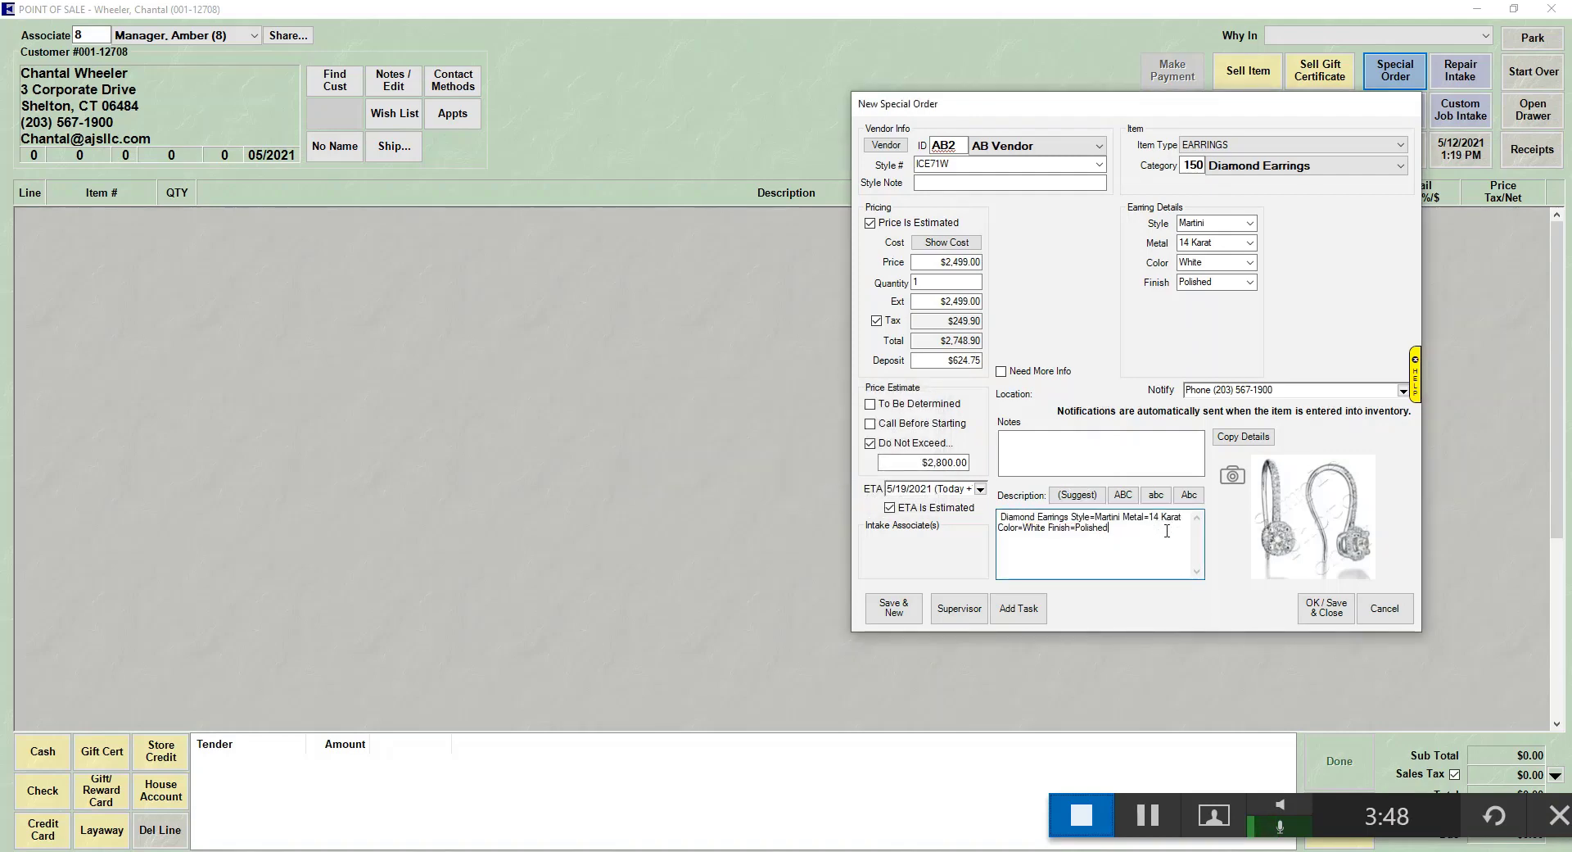
{"action": "type", "text": "with .07twt diamonds"}
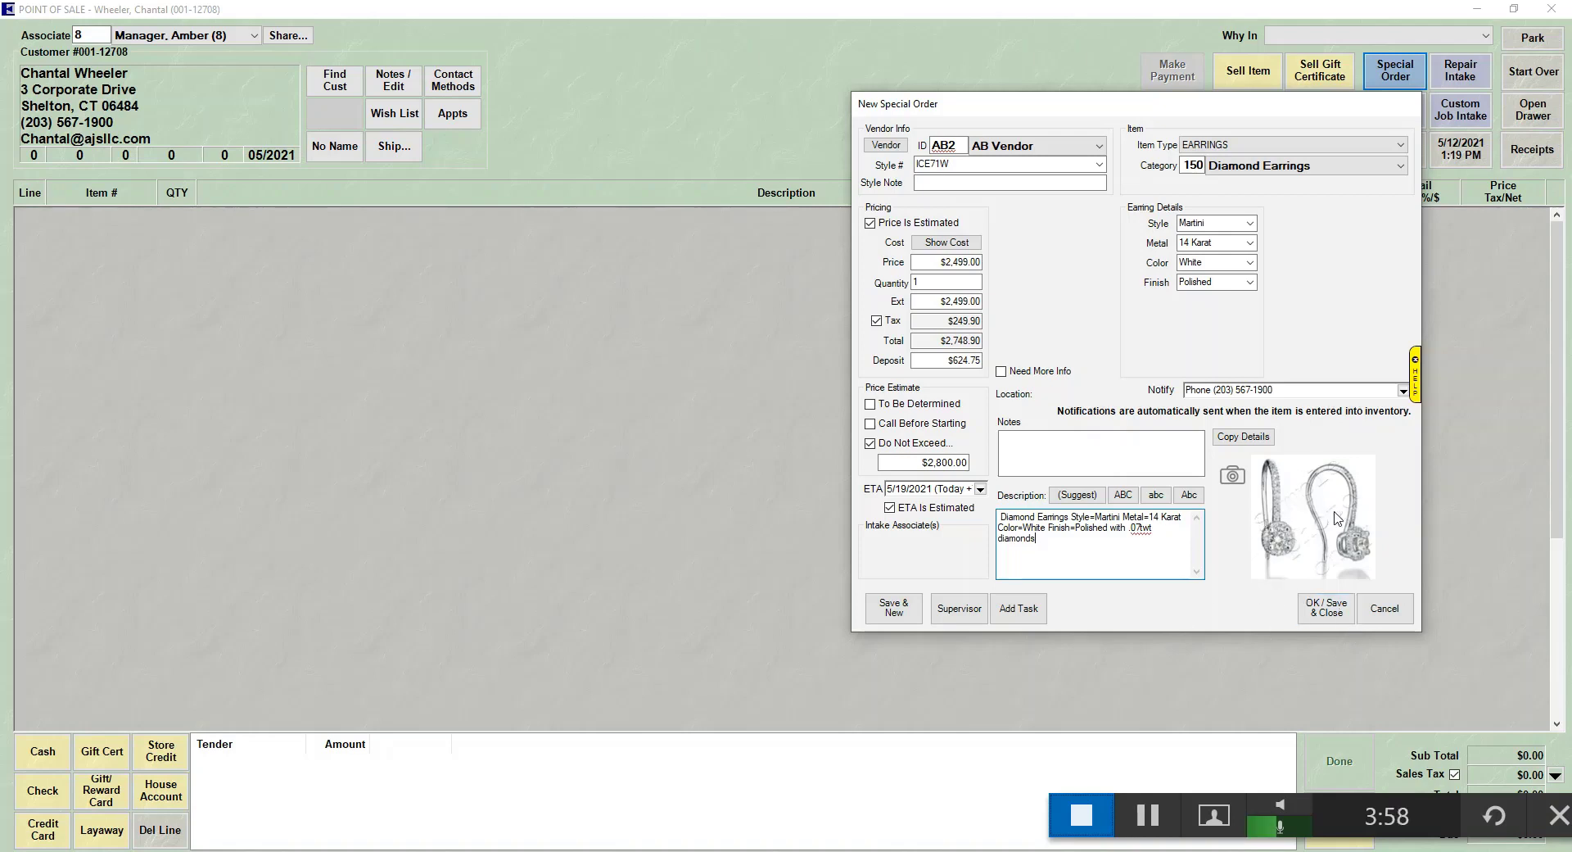
{"action": "left_click", "coordinate": [1239, 486]}
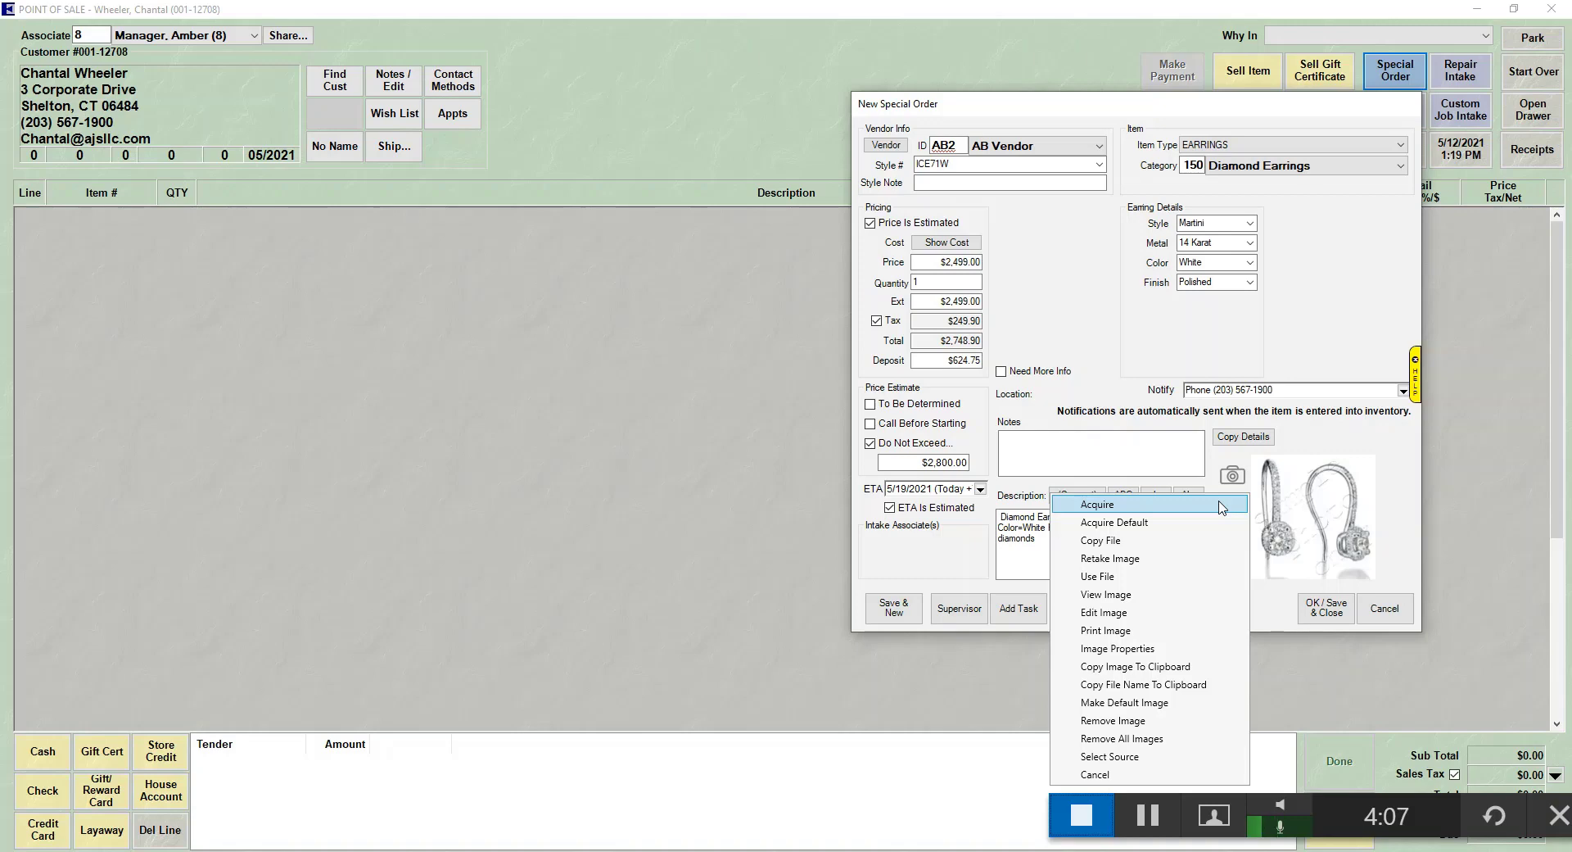
{"action": "left_click", "coordinate": [1185, 333]}
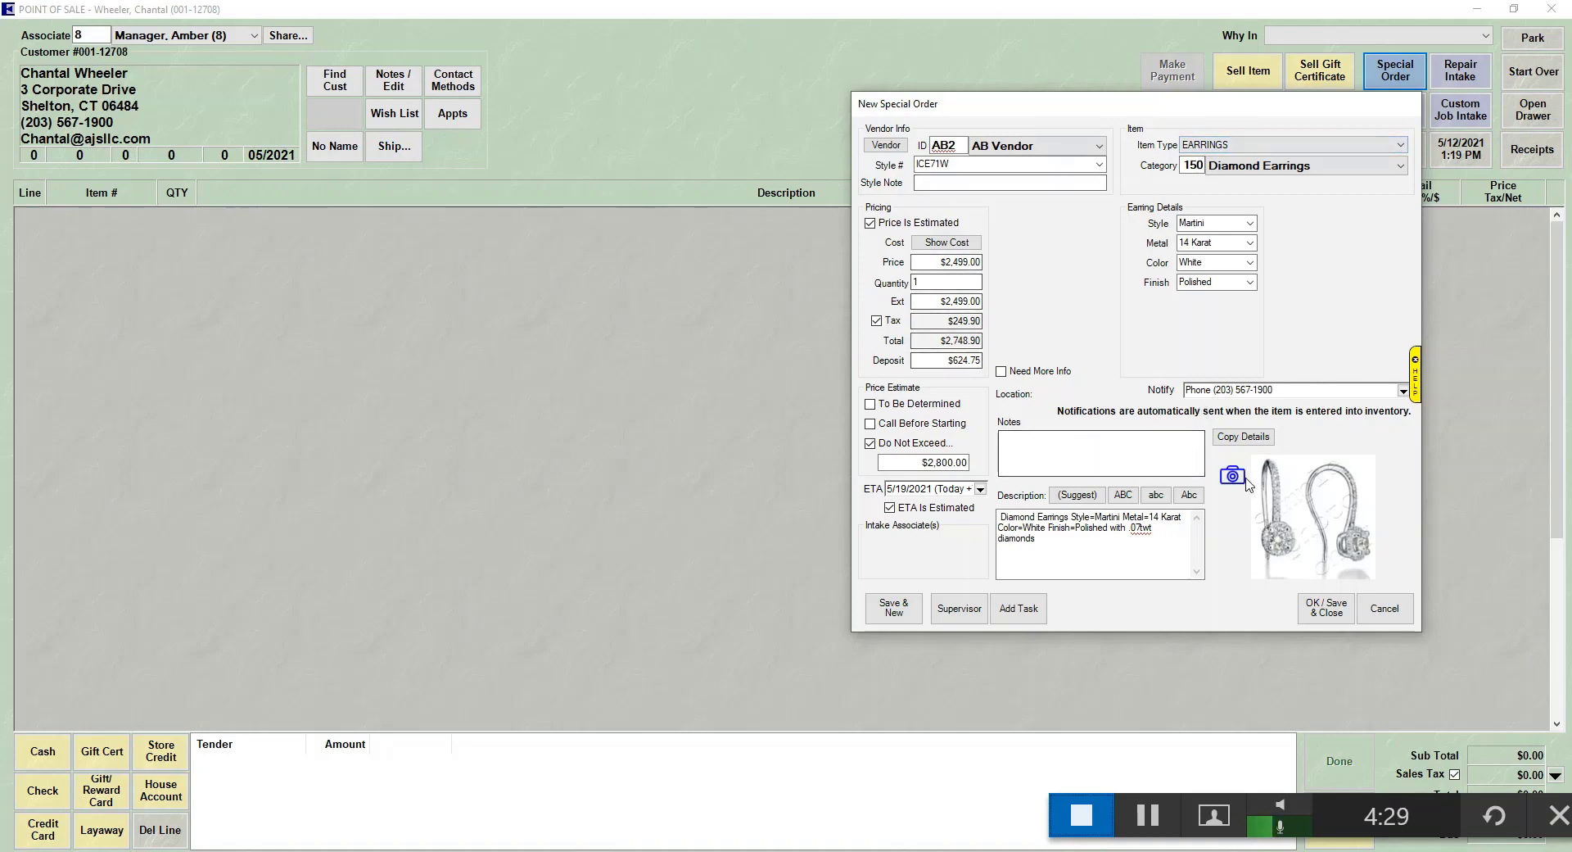
Step: Save the special order to the sale, then change its deposit to $300.00
{"action": "left_click", "coordinate": [1323, 612]}
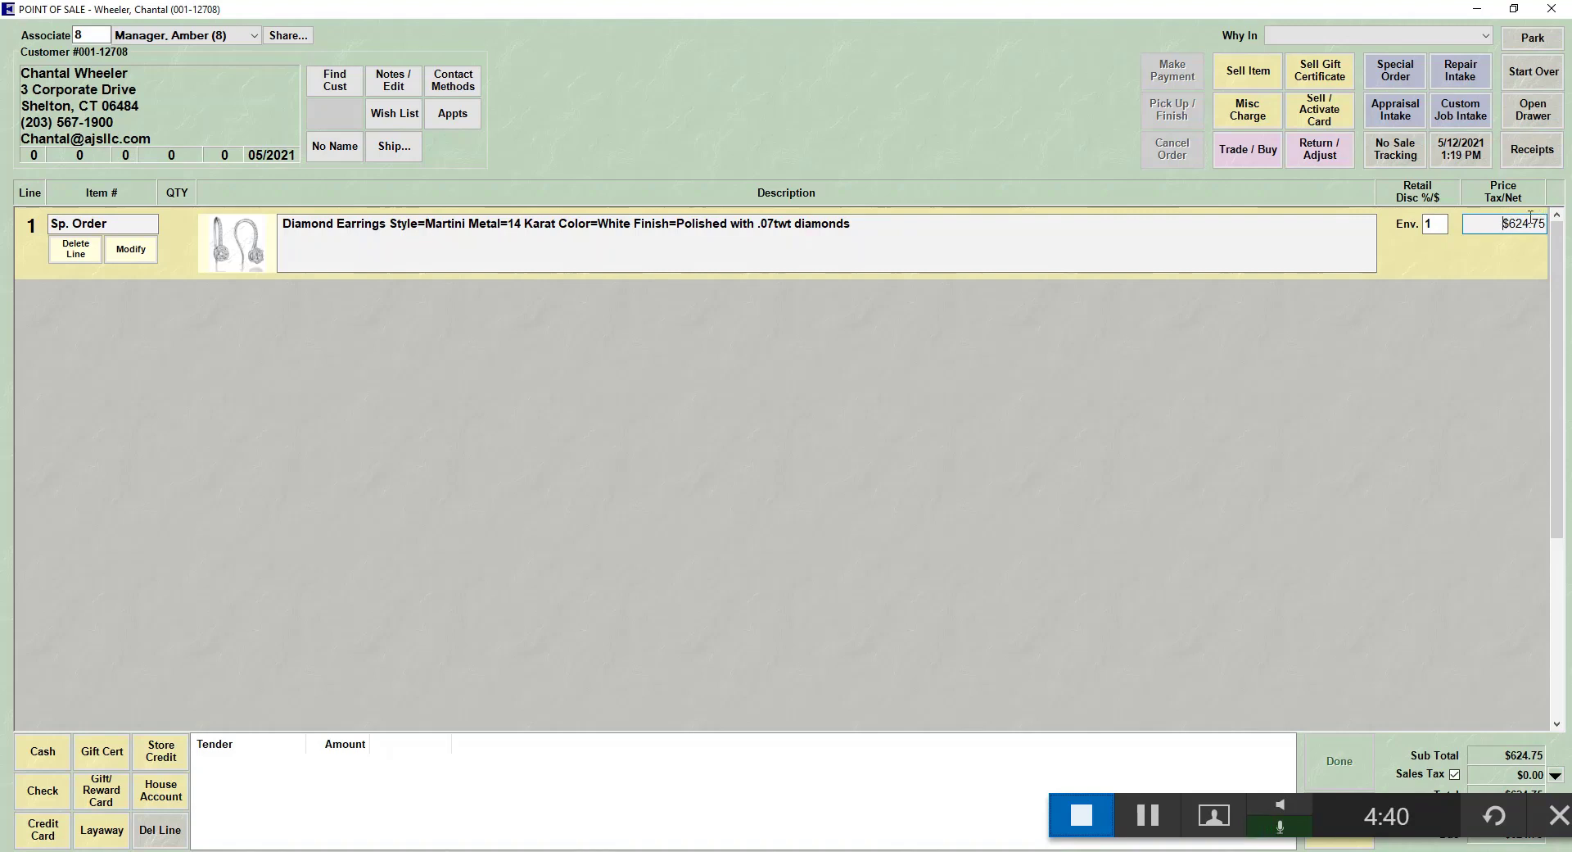
{"action": "left_click", "coordinate": [136, 253]}
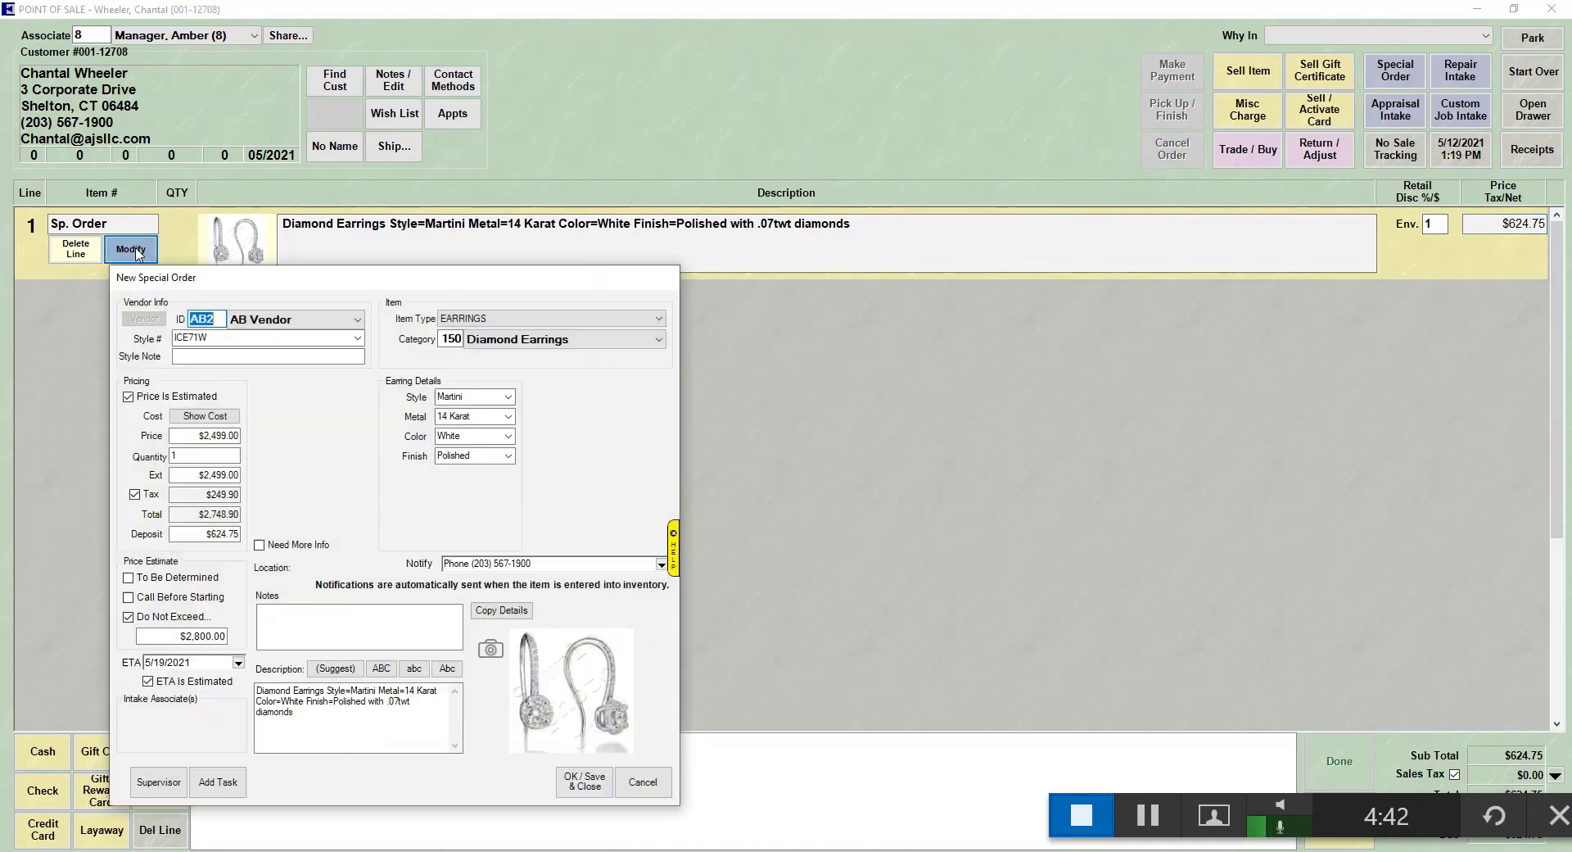
{"action": "left_click", "coordinate": [190, 535]}
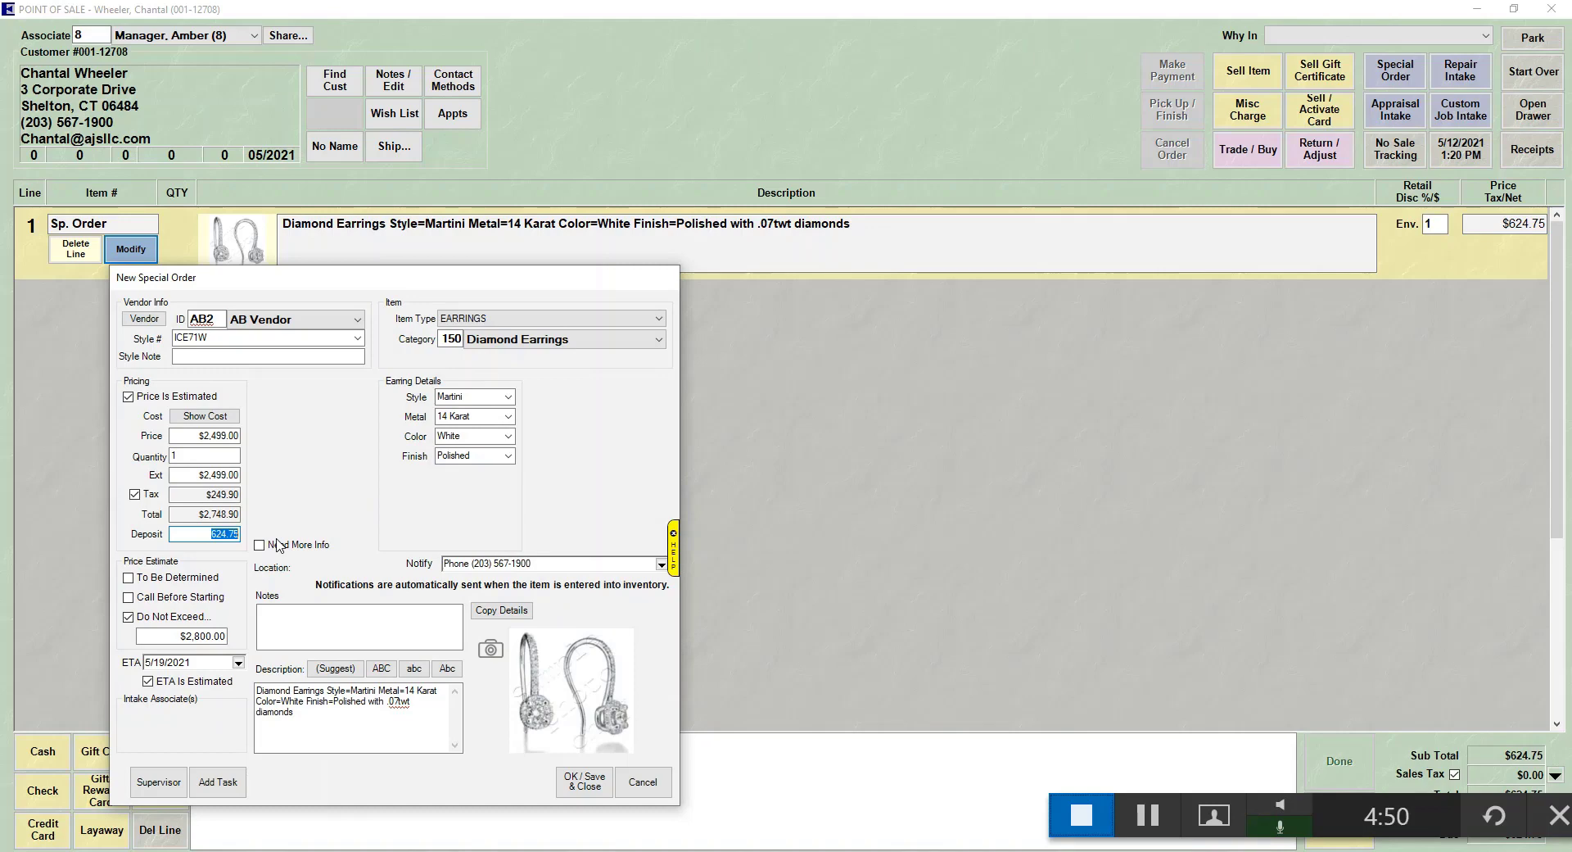
{"action": "type", "text": "300"}
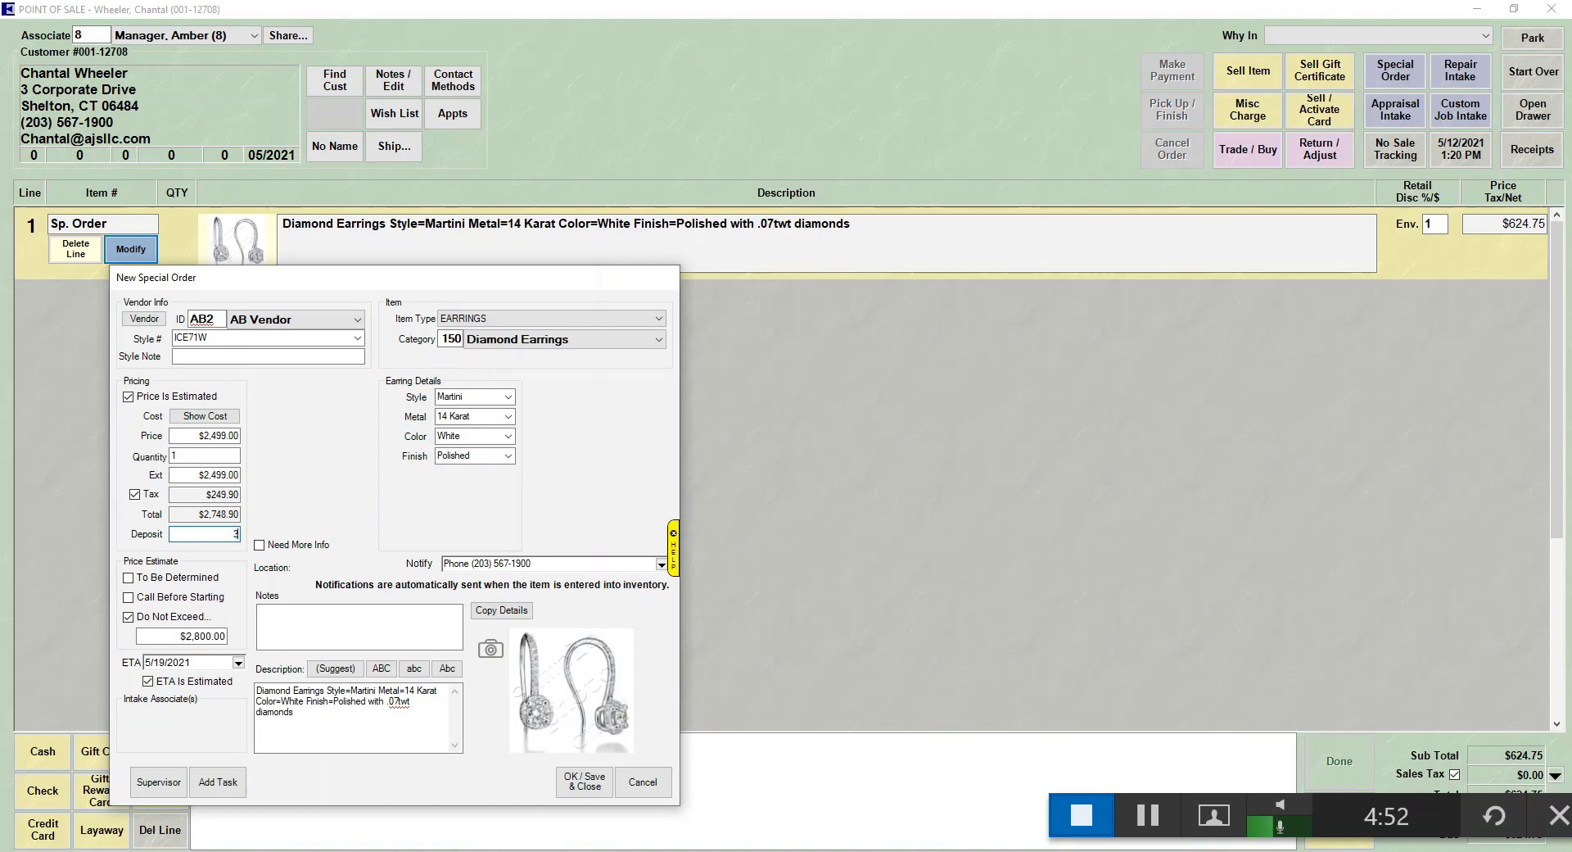
{"action": "key", "text": "Tab"}
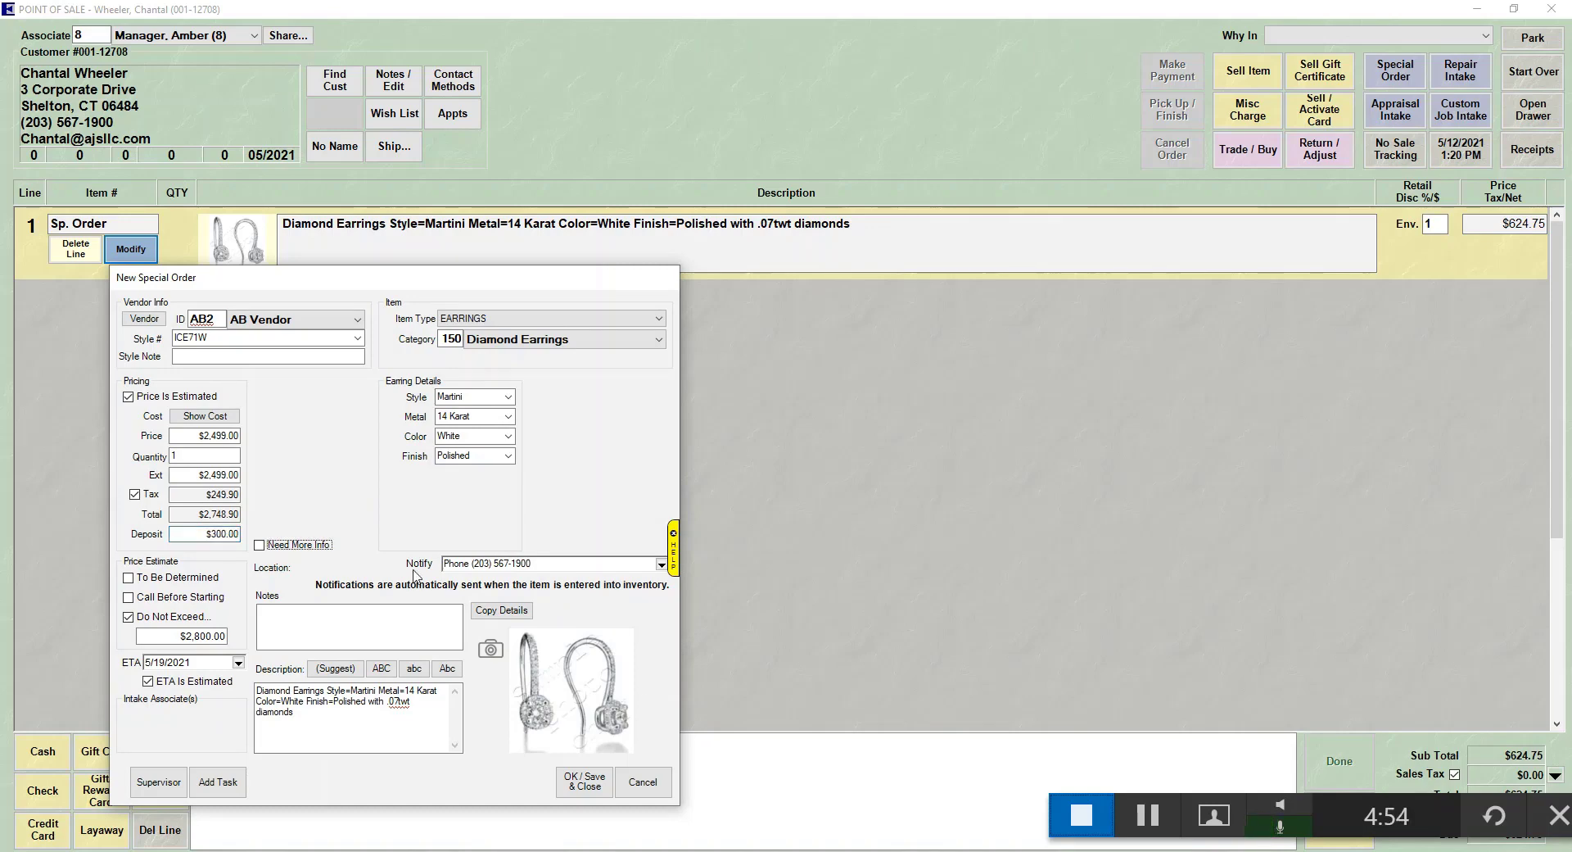
{"action": "left_click", "coordinate": [585, 782]}
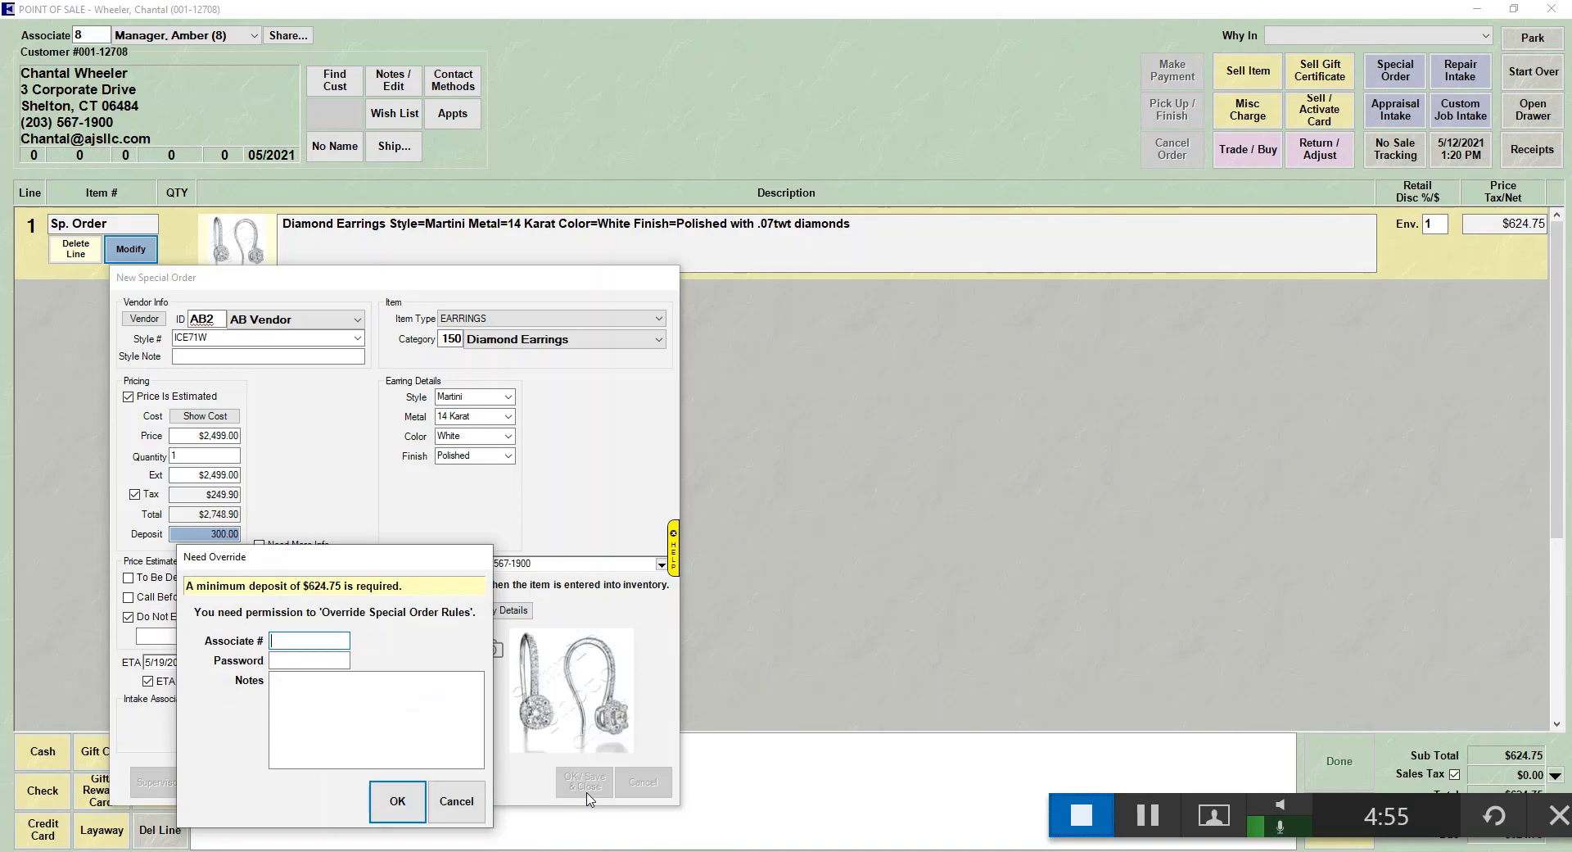
Step: Approve the deposit override with the manager's associate number, password and note 'good customer'
{"action": "type", "text": "1"}
{"action": "key", "text": "Tab"}
{"action": "type", "text": "1"}
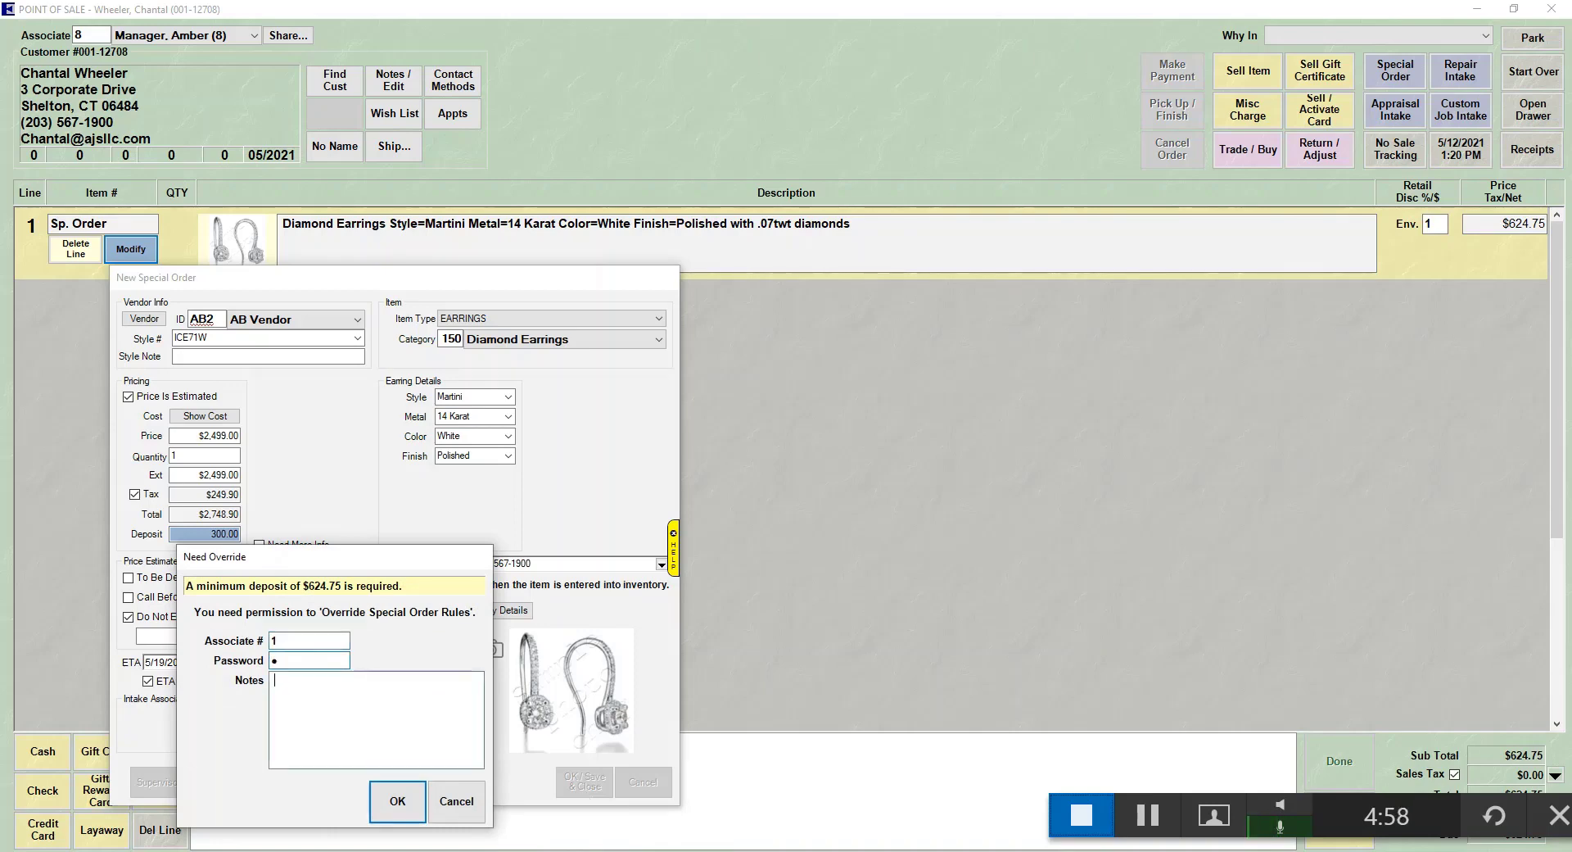
{"action": "key", "text": "Tab"}
{"action": "type", "text": "good c"}
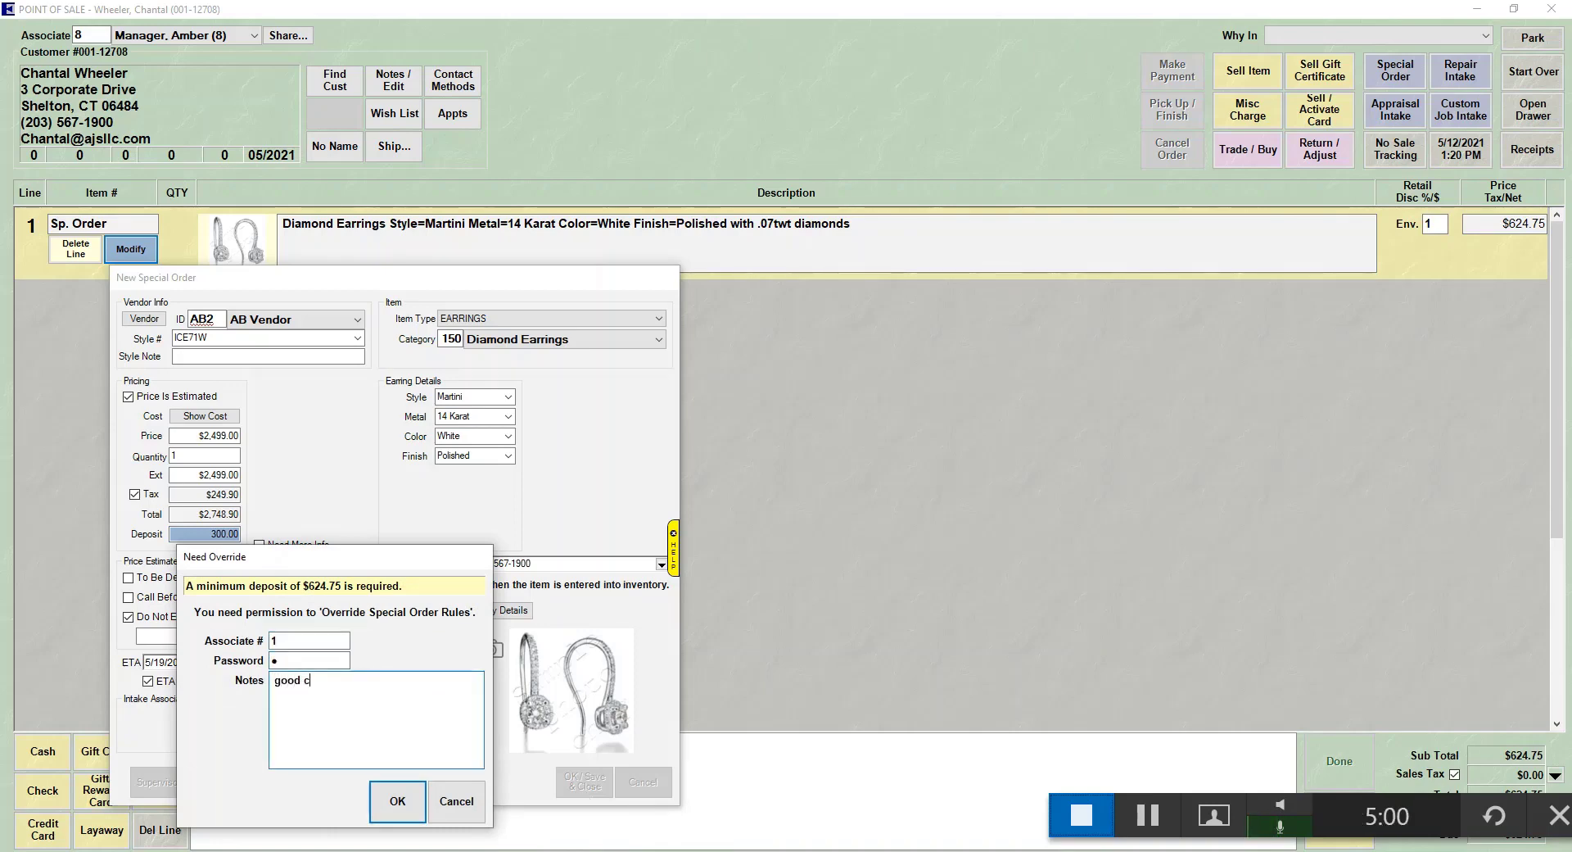
{"action": "type", "text": "ustomer"}
{"action": "left_click", "coordinate": [421, 801]}
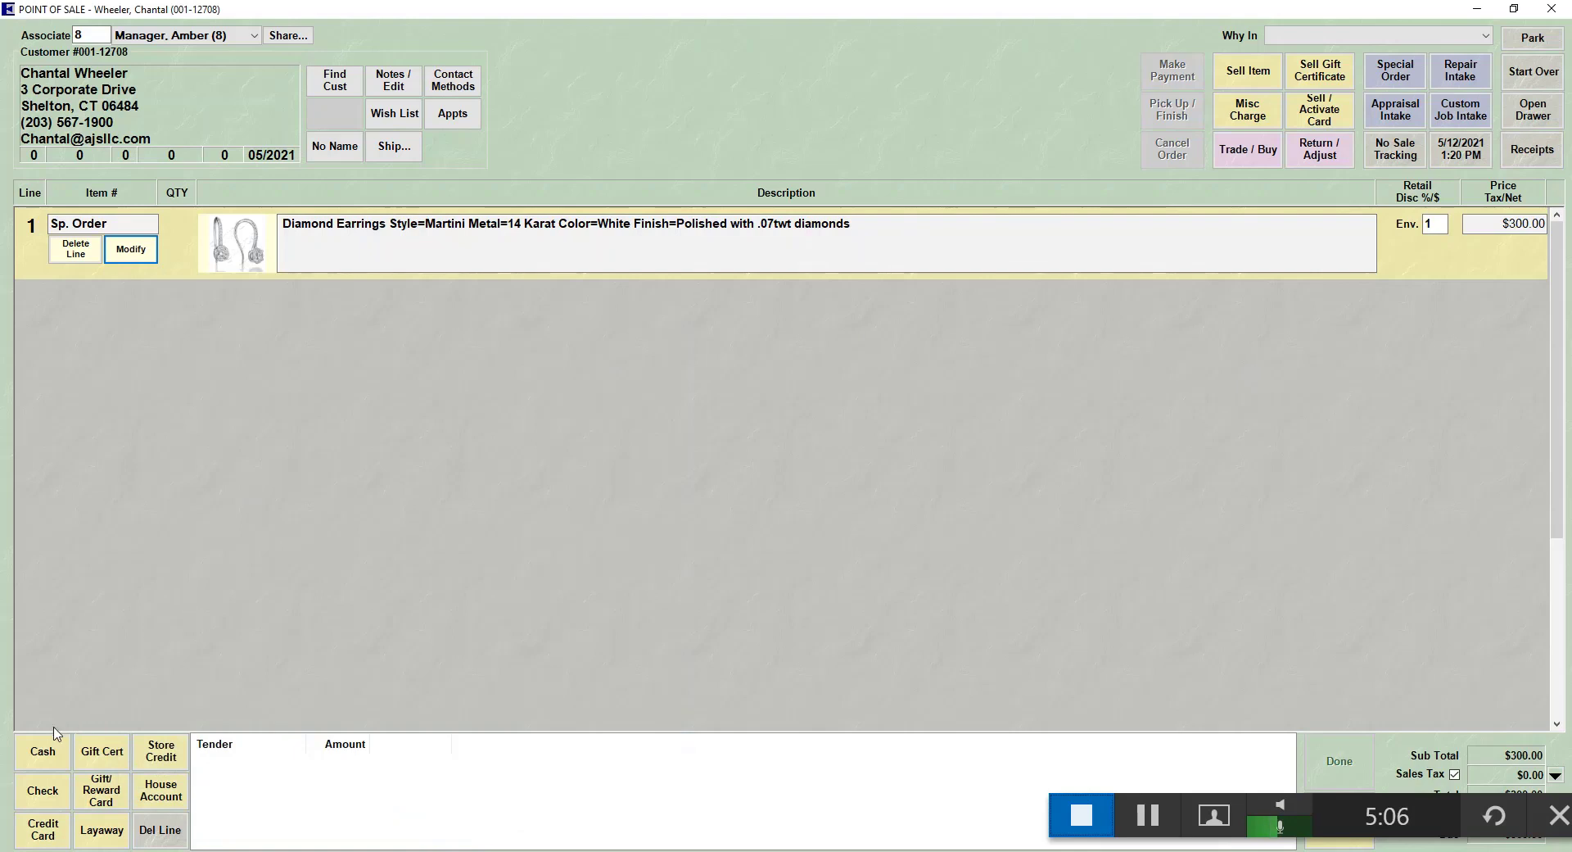
Step: Pay the $300.00 deposit in cash and view the Special Order Claim Check receipt page
{"action": "left_click", "coordinate": [45, 750]}
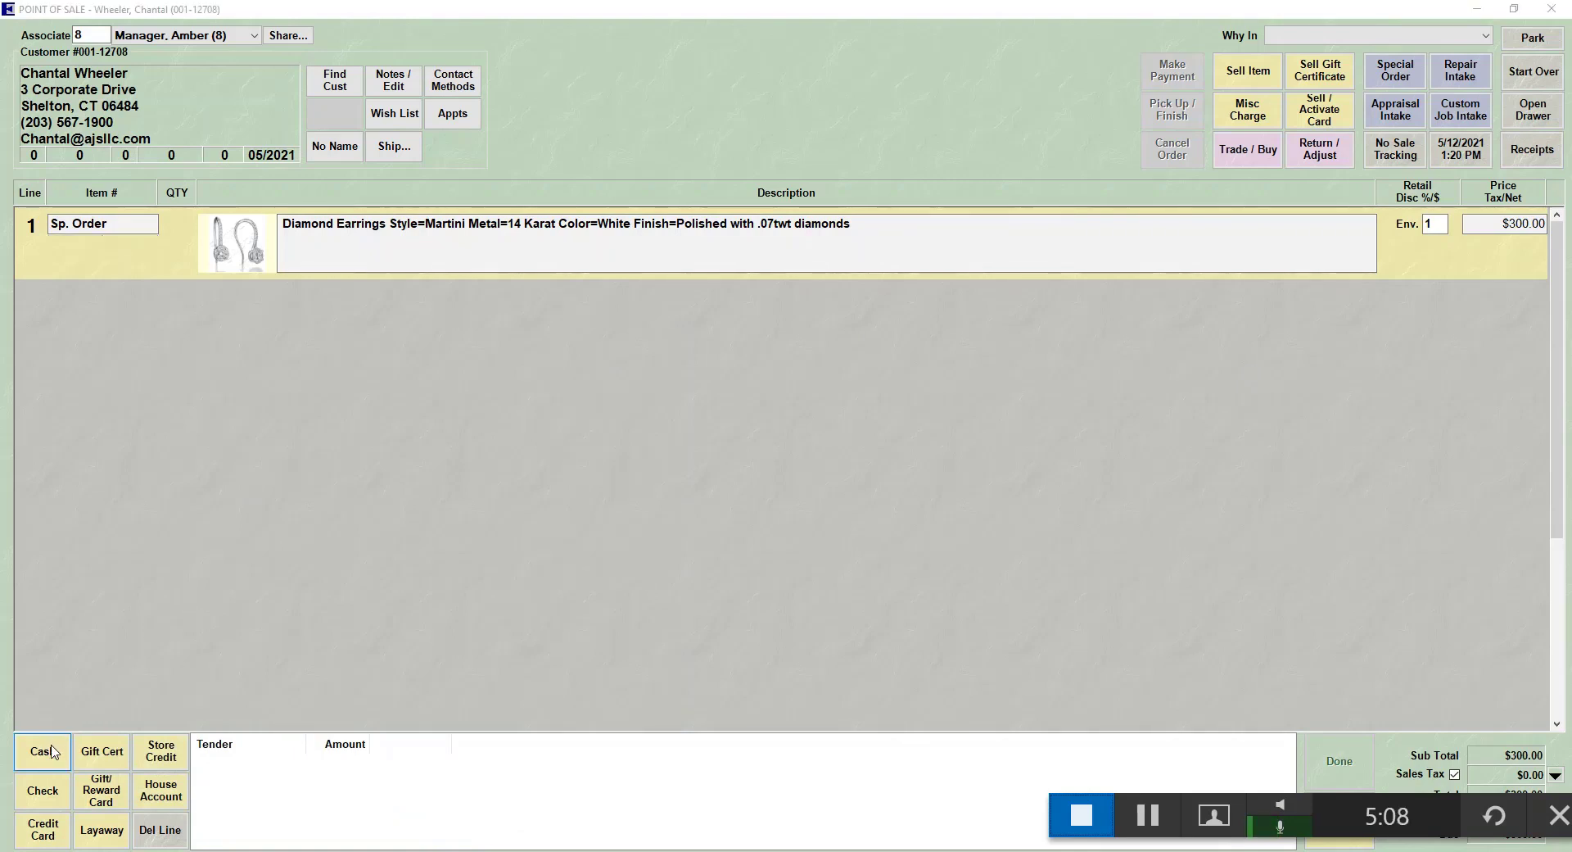
{"action": "key", "text": "Return"}
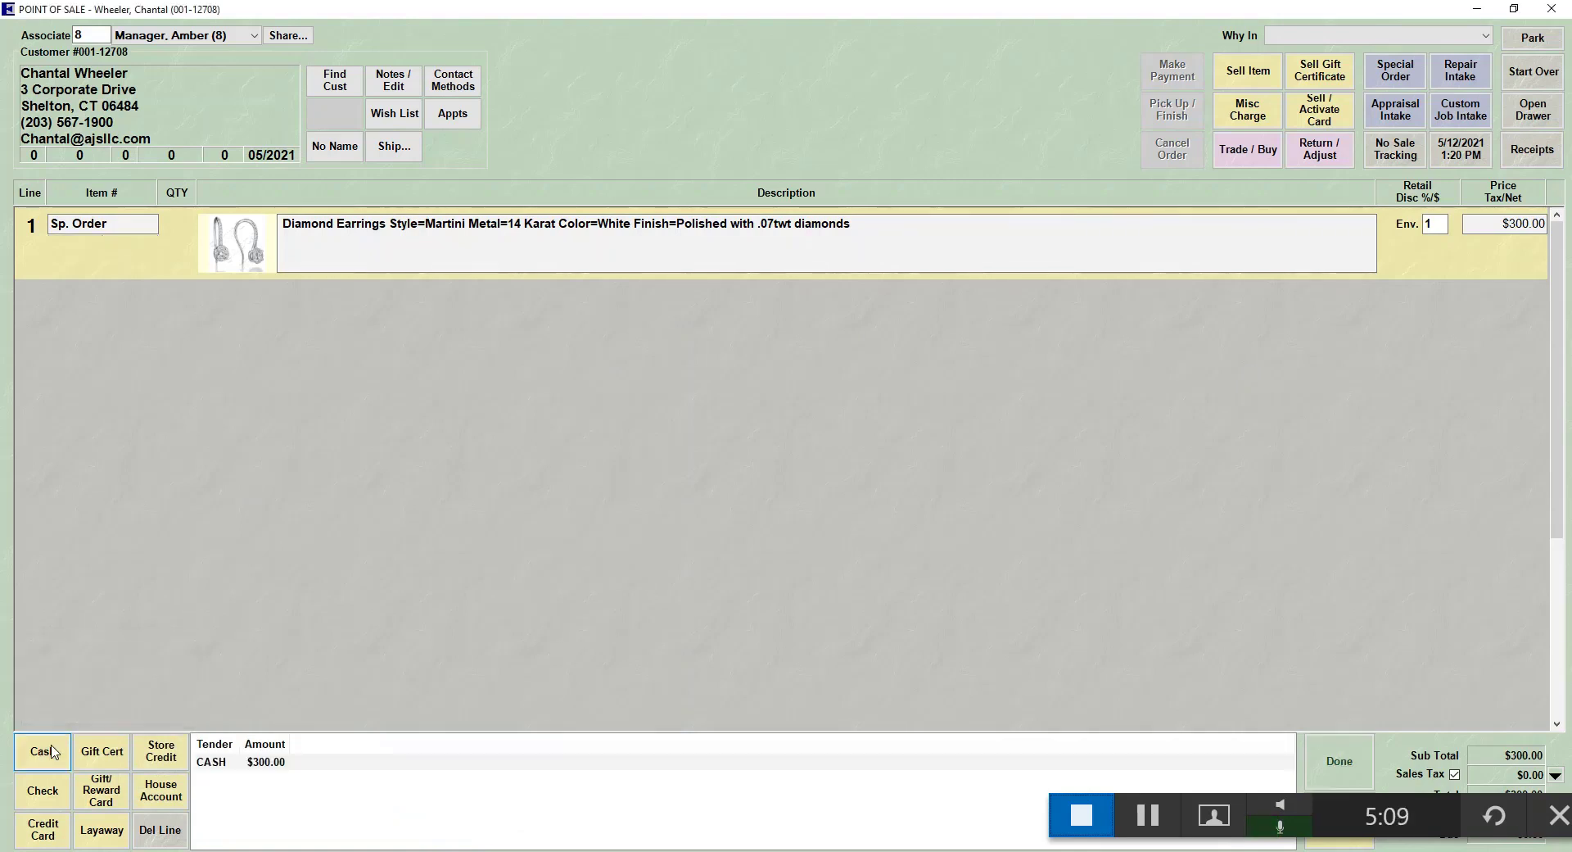
{"action": "left_click", "coordinate": [1340, 761]}
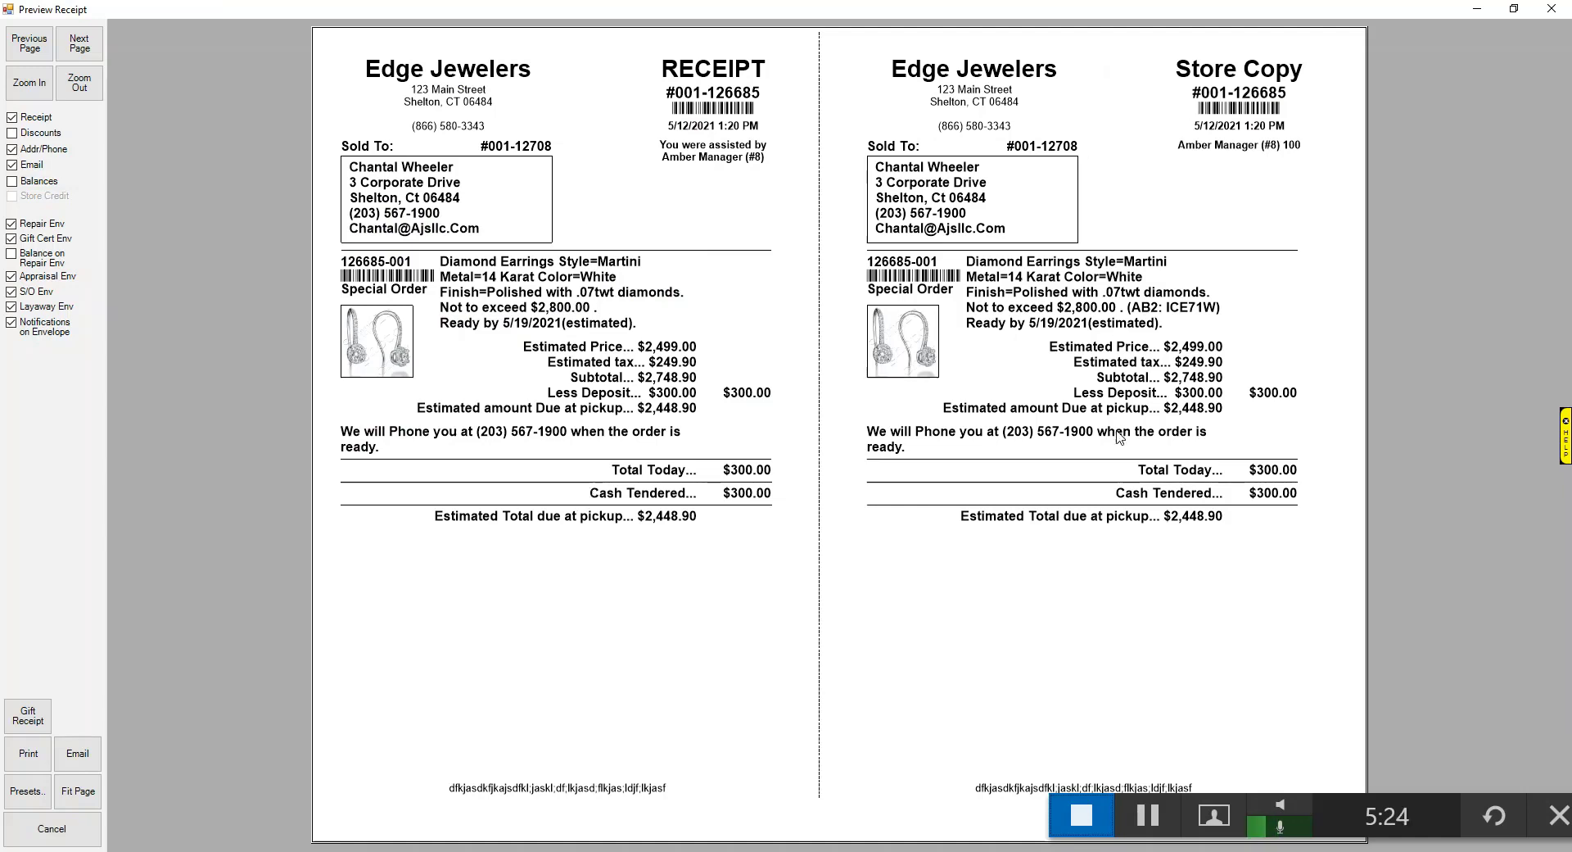
{"action": "left_click", "coordinate": [79, 49]}
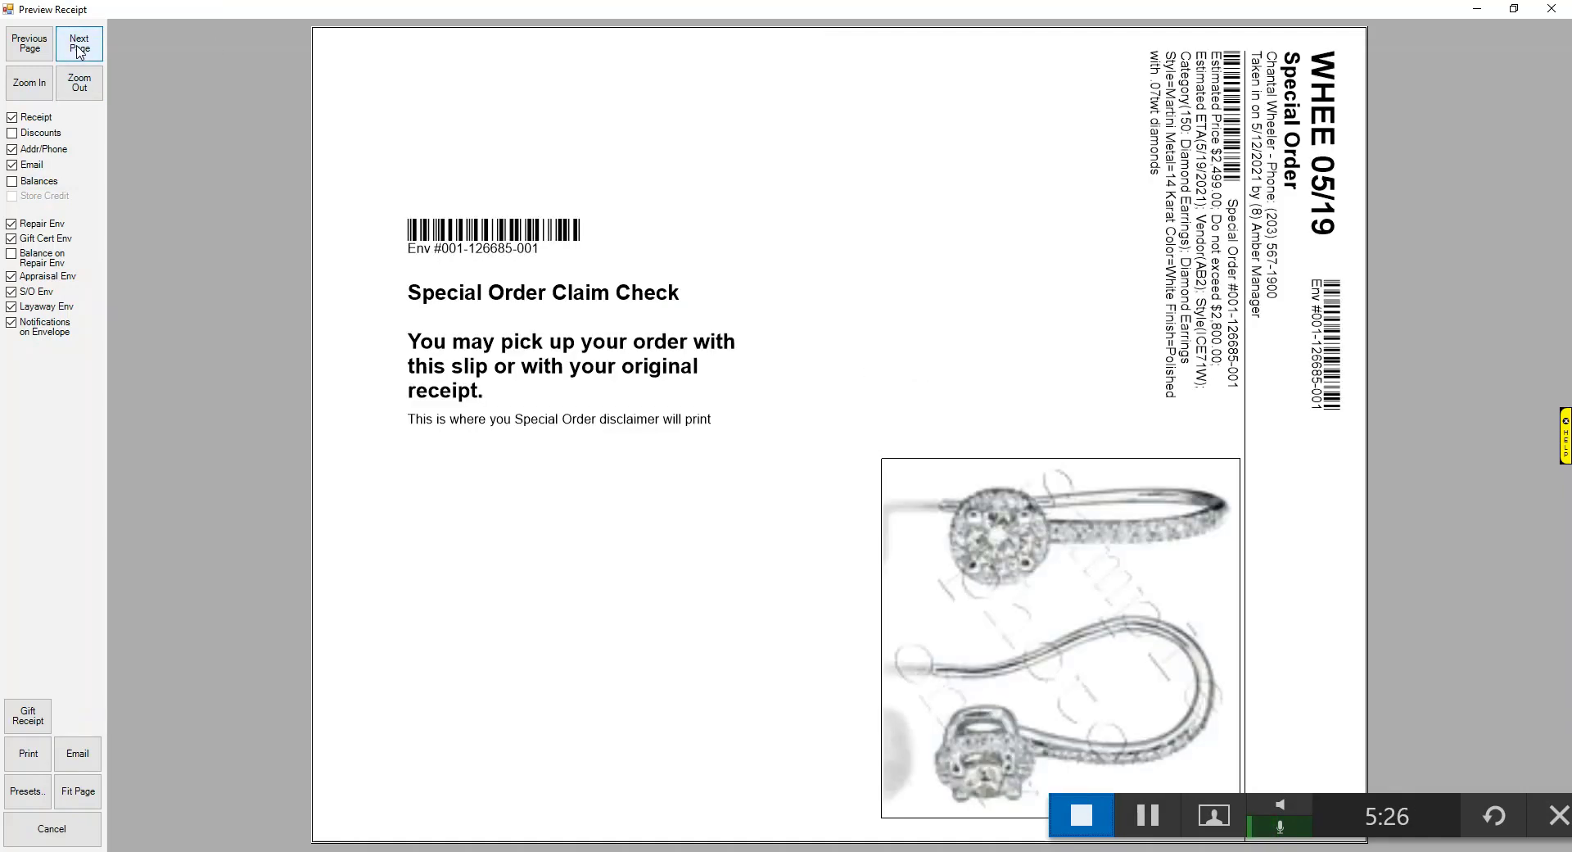